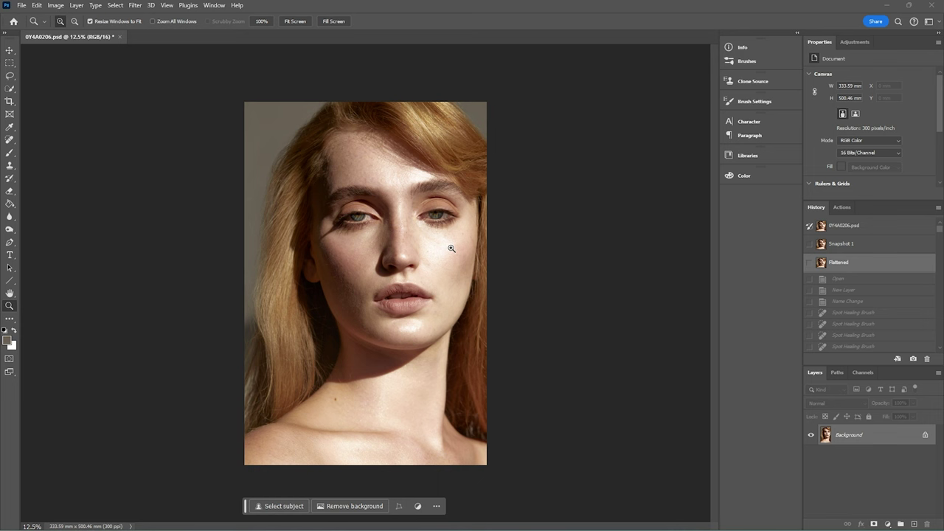
left_click(444, 220)
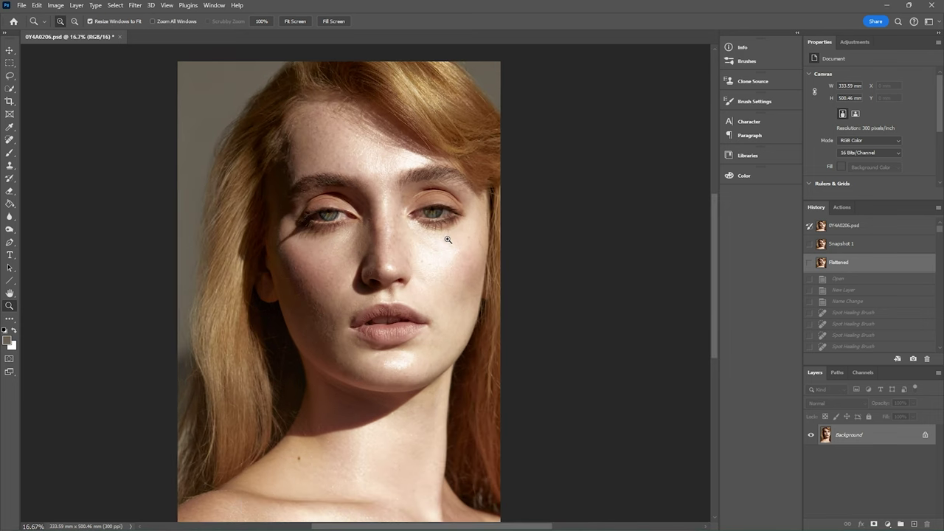
left_click(450, 245)
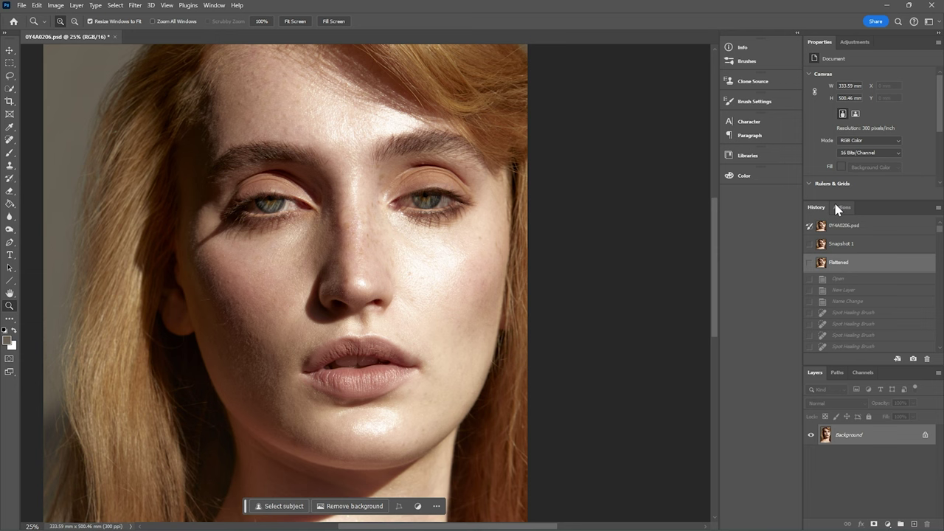
key("ctrl+minus")
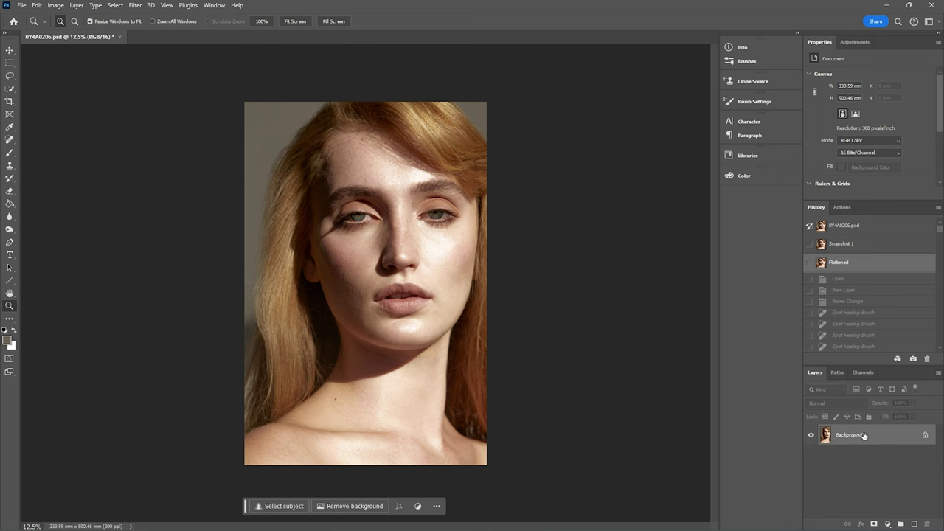
Step: Duplicate the Background layer twice
left_click_drag(851, 433, 915, 522)
left_click_drag(855, 436, 913, 523)
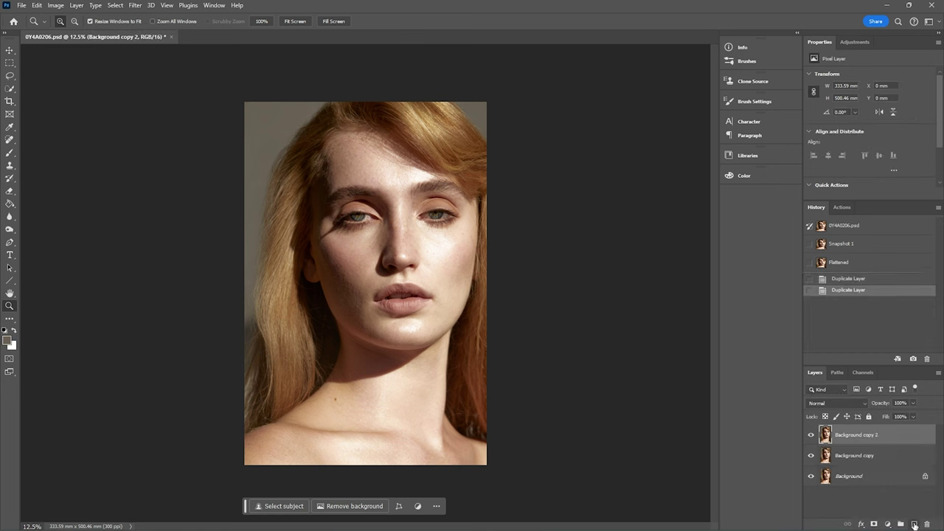
Step: Apply a Gaussian Blur with a radius of about 10 pixels to the Background copy layer
left_click(858, 458)
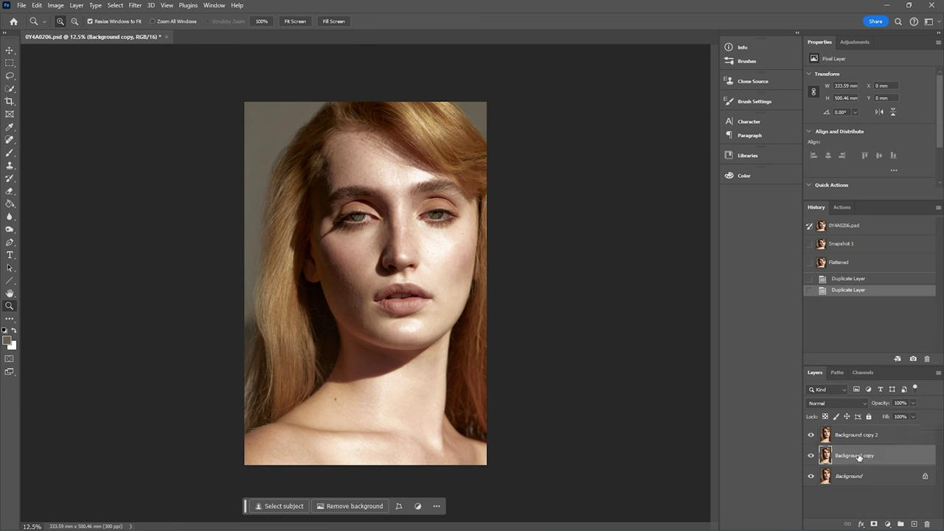
left_click(133, 5)
mouse_move(146, 133)
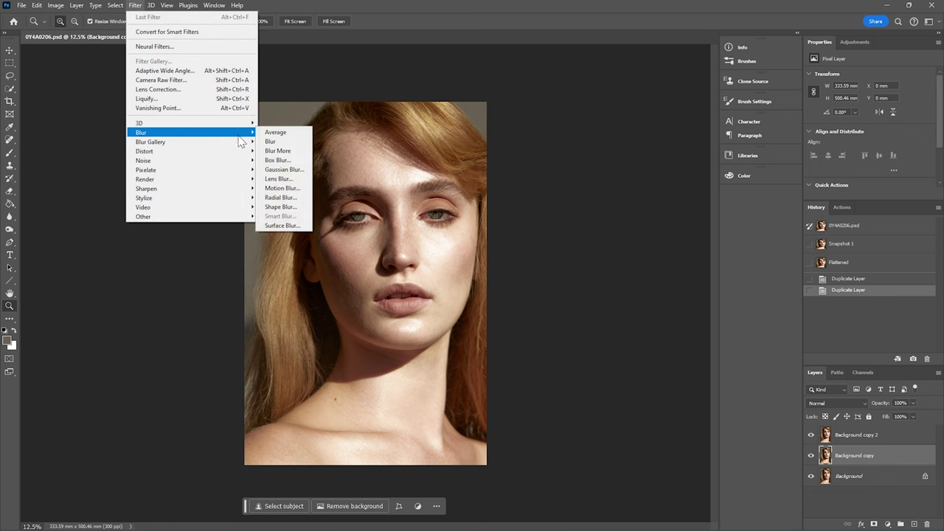
left_click(269, 170)
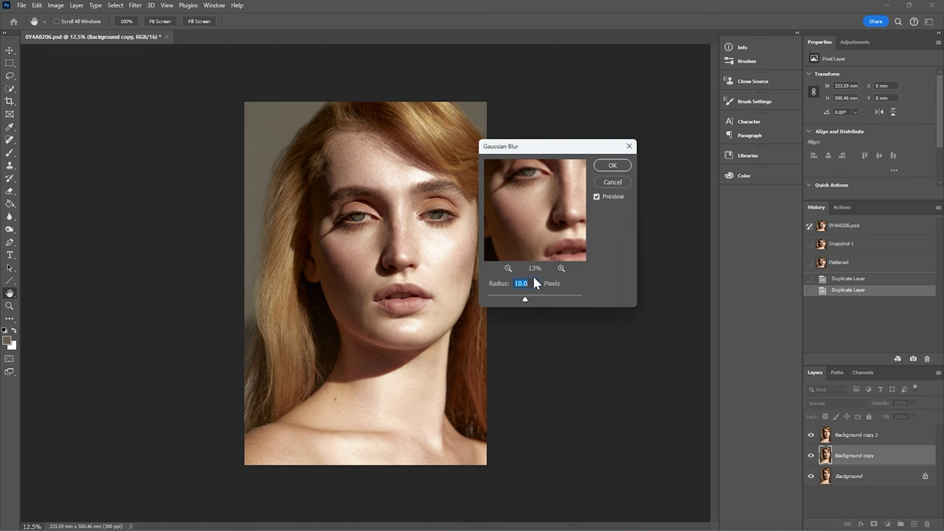
left_click_drag(525, 299, 526, 301)
left_click(611, 166)
key("z")
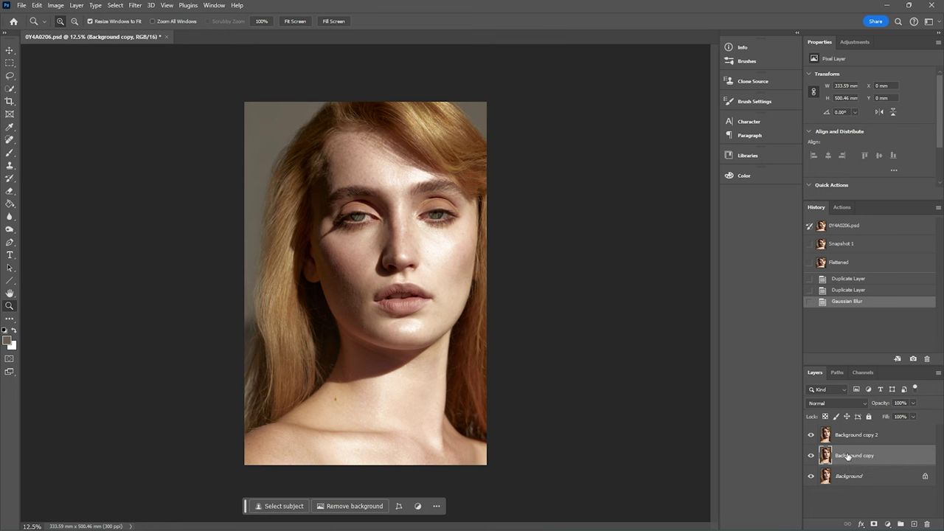
Step: Rename the blurred Background copy layer as "Low (Colour)"
double_click(848, 456)
type("Low (Colour)")
key("Return")
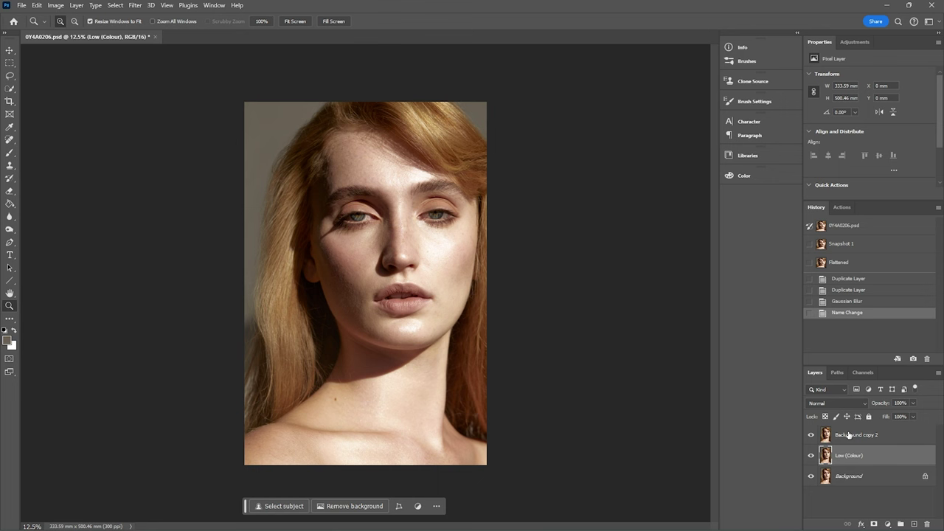
Step: Run Apply Image on Background copy 2 with Low (Colour) as the source layer, Subtract blending, scale 2 and offset 128
left_click(848, 435)
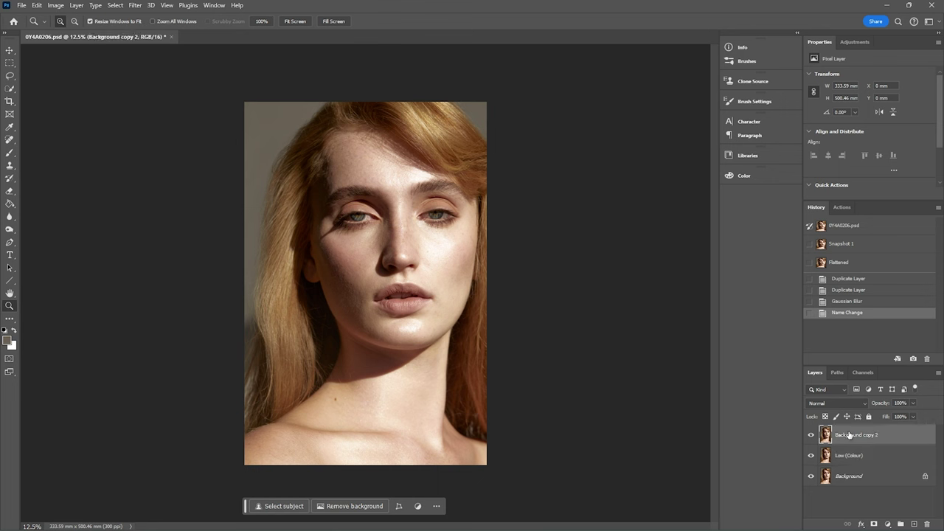
left_click(51, 7)
left_click(65, 151)
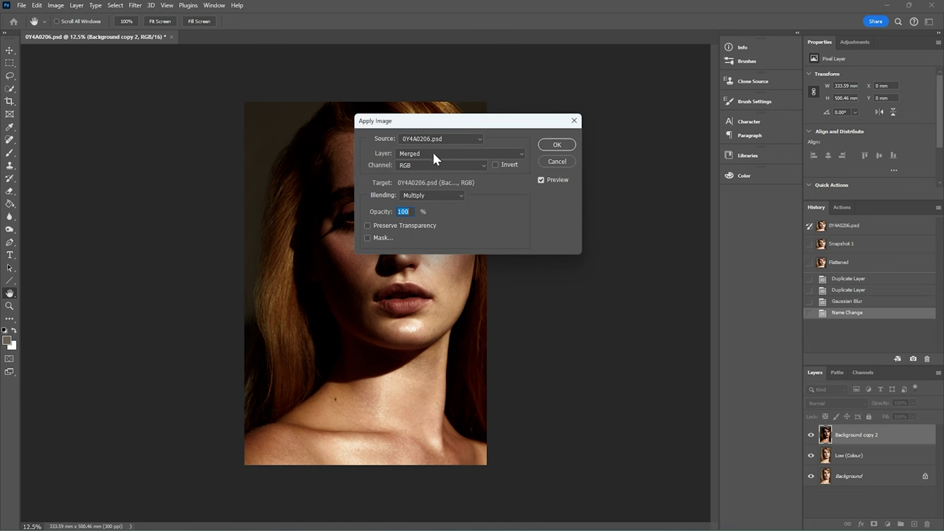
left_click(432, 151)
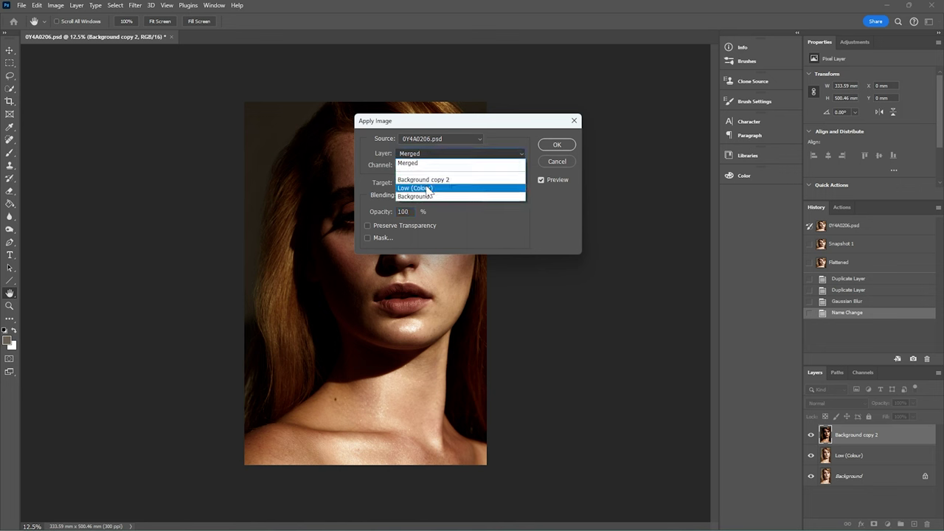
left_click(429, 189)
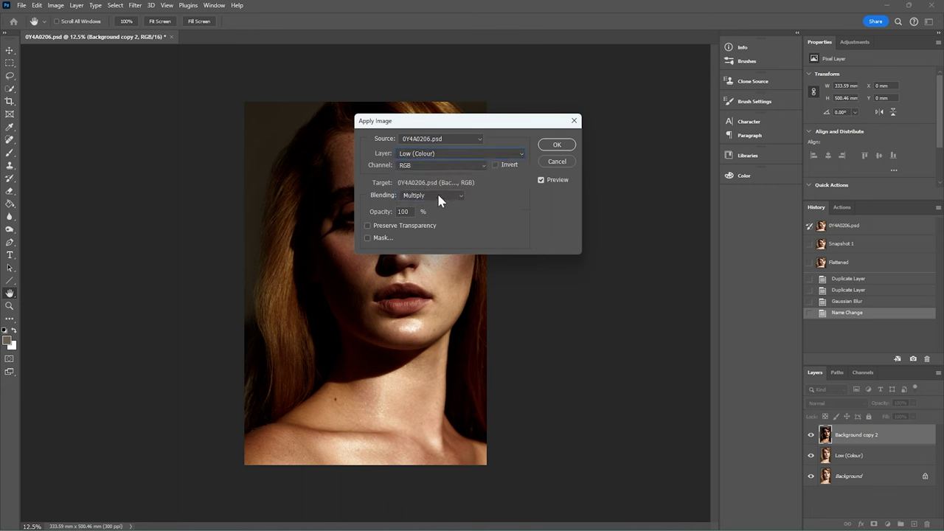
left_click(439, 198)
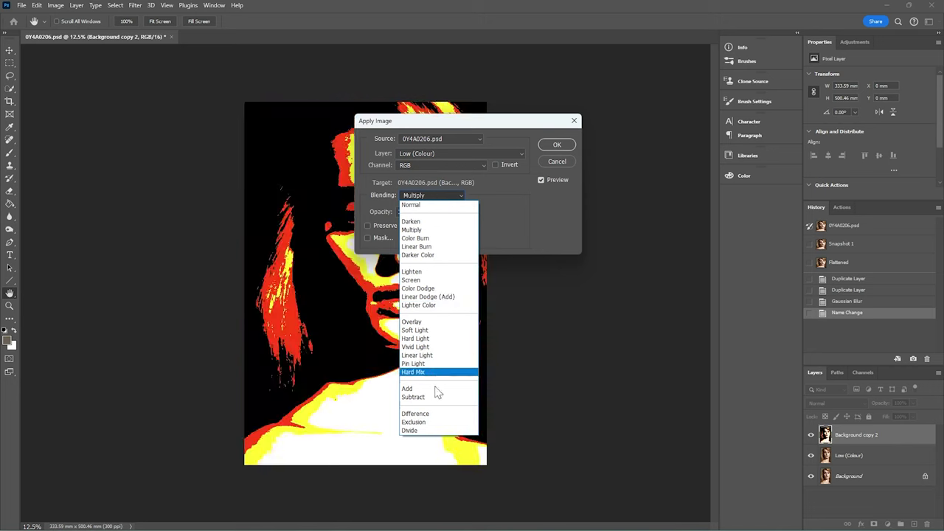
left_click(438, 397)
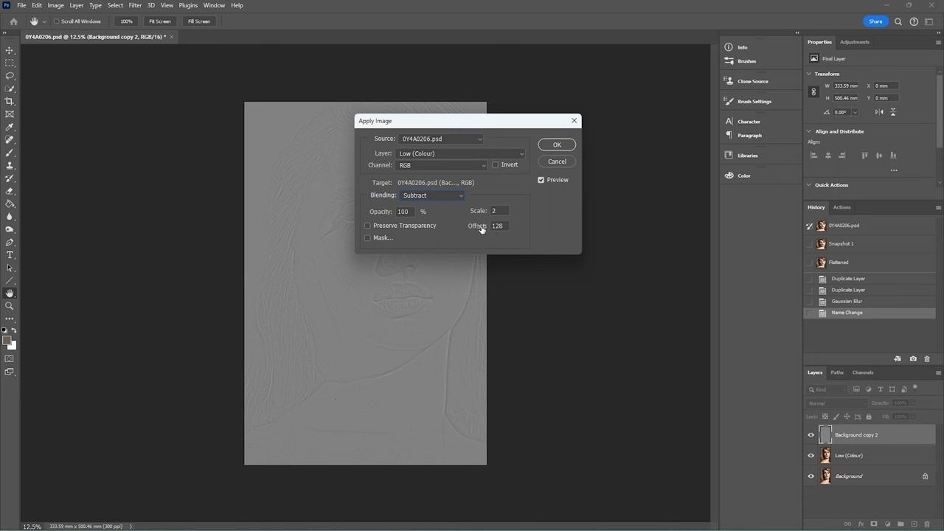
left_click(557, 145)
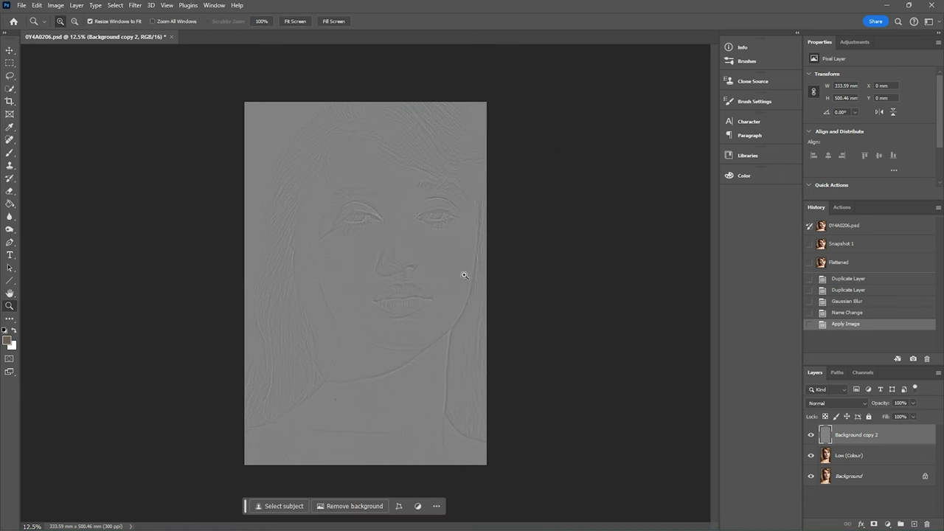
Step: Set Background copy 2 to the Linear Light blend mode and rename it "High (Texture)"
left_click(857, 406)
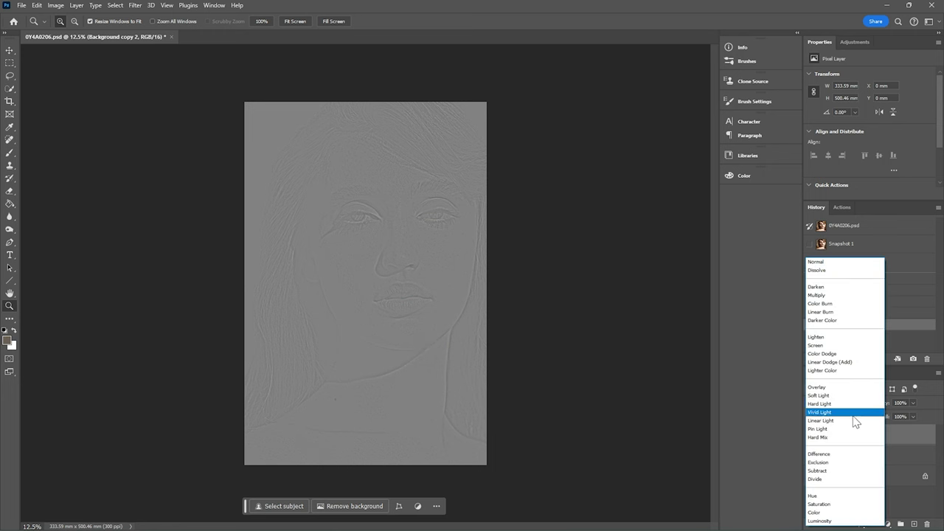
left_click(853, 420)
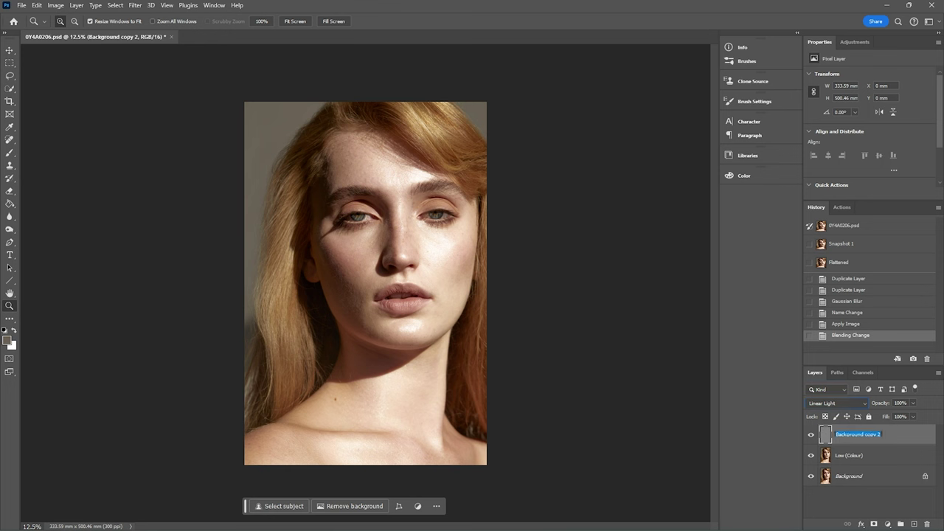
type("High (Texture)")
key("Return")
Step: Toggle the visibility of the High (Texture) layer repeatedly to compare the portrait with and without its texture
key("ctrl+comma")
key("ctrl+comma")
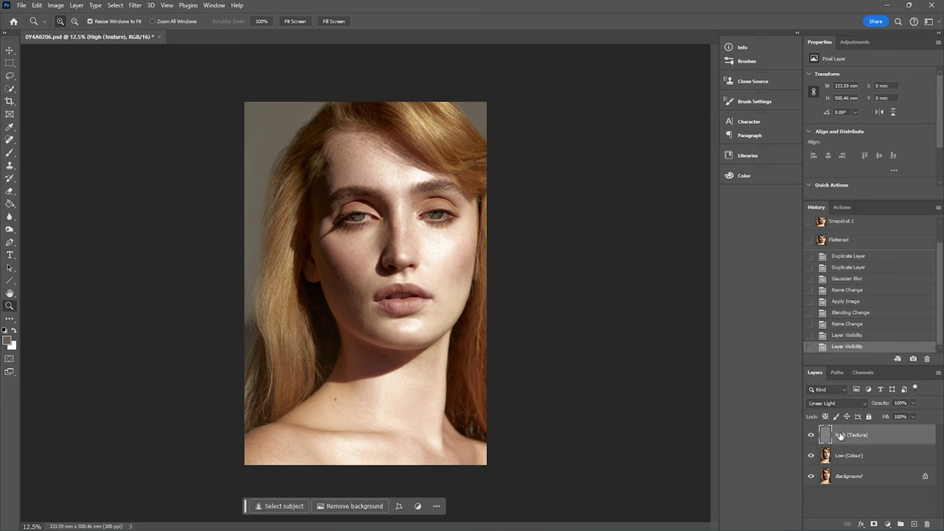
left_click(811, 435)
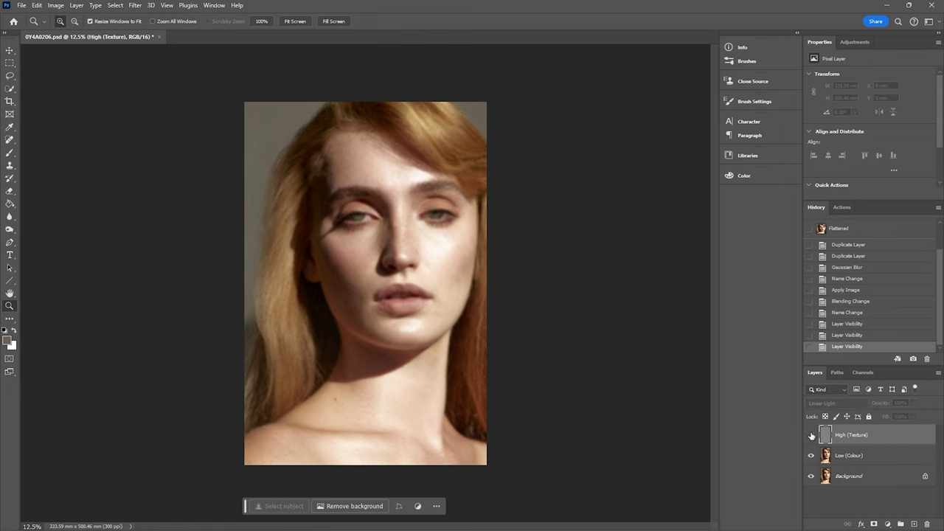
left_click(812, 435)
left_click(812, 435)
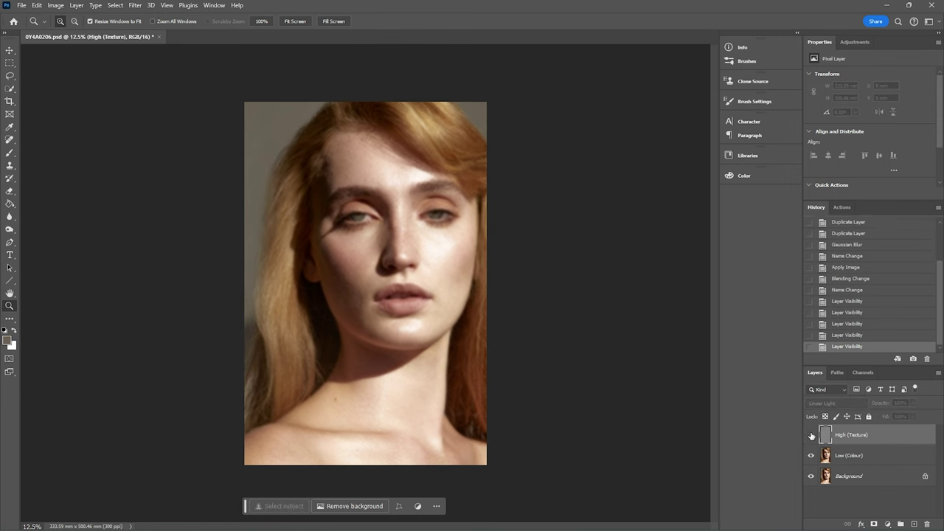
left_click(812, 435)
left_click(812, 435)
Step: Toggle the visibility of the Low (Colour) layer to compare its blurred face with the original Background
key("ctrl+plus")
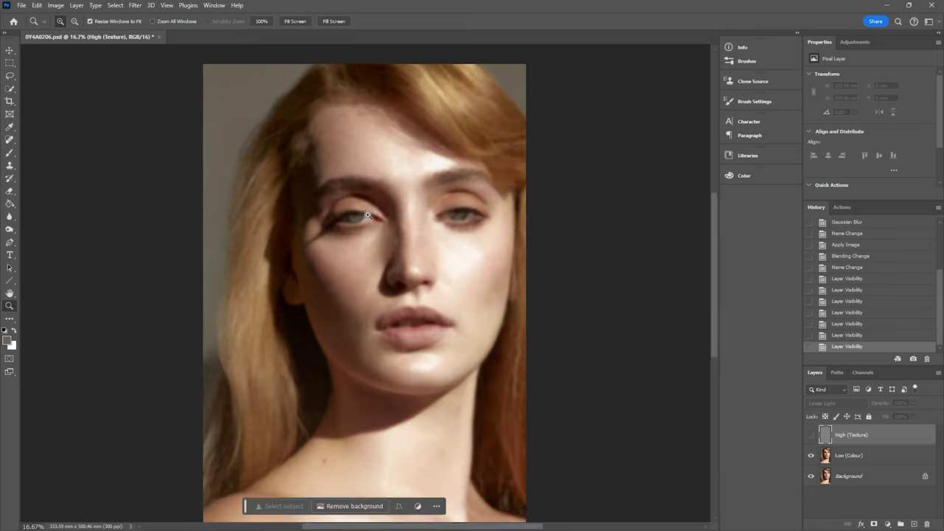
left_click(812, 455)
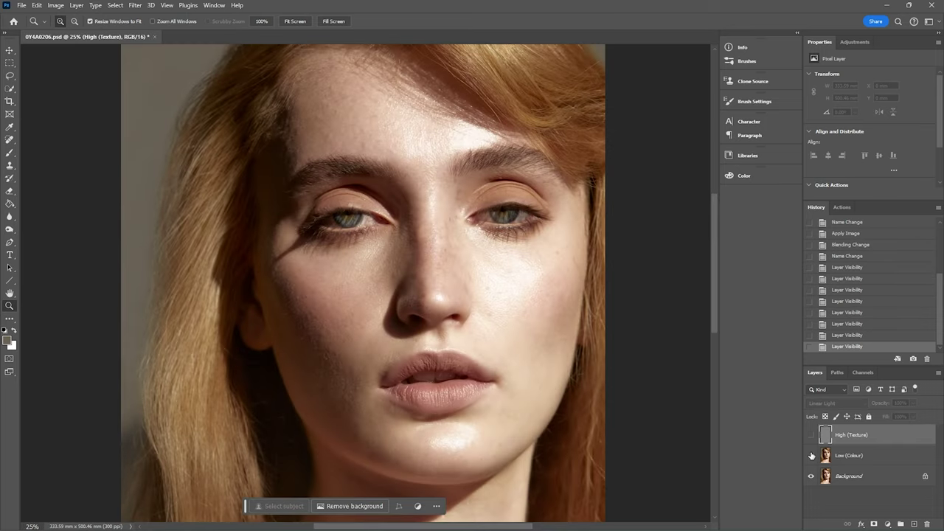
left_click(812, 455)
left_click(813, 455)
left_click(812, 455)
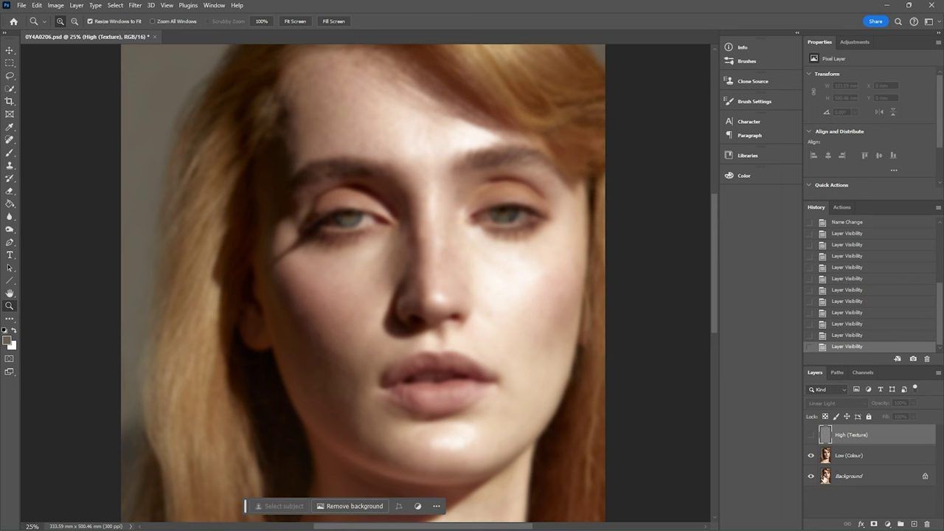
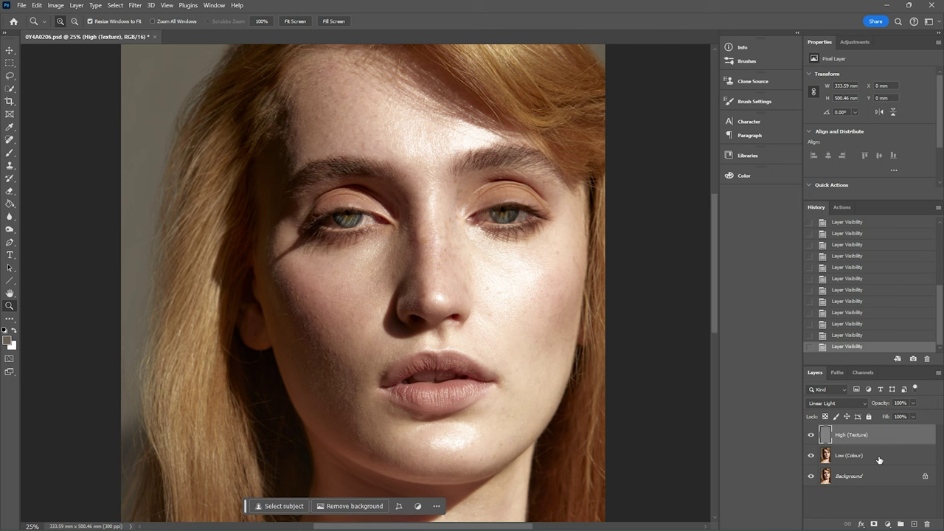
Step: Add a new empty layer directly above Low (Colour) and name it "Adjustments"
left_click(879, 459)
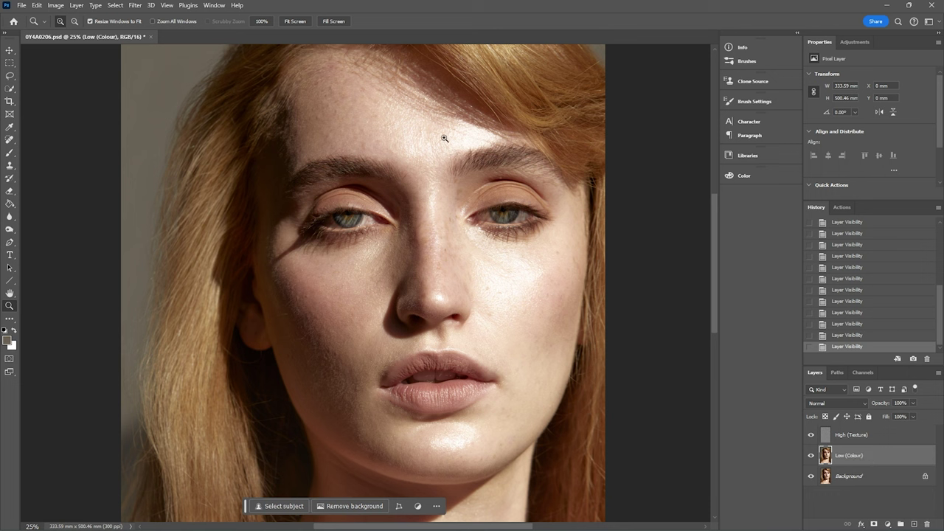
left_click(915, 525)
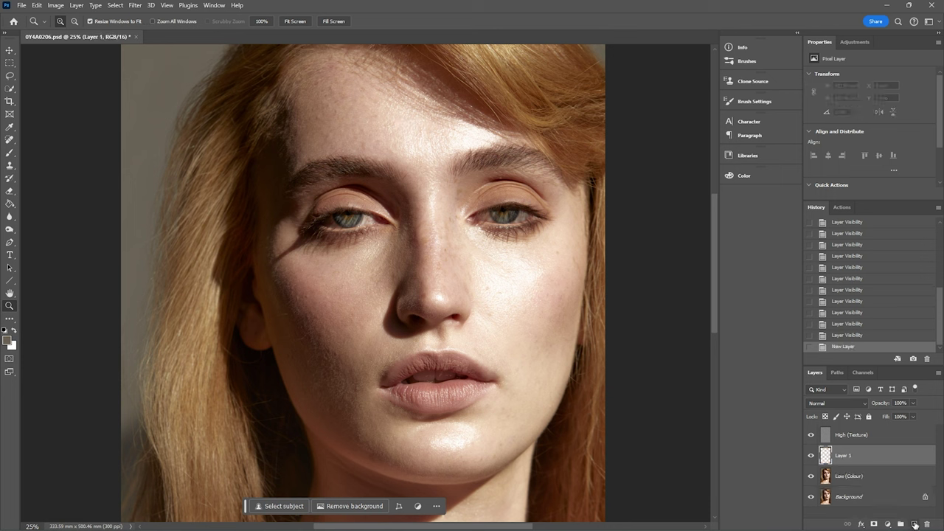
double_click(843, 455)
key("Return")
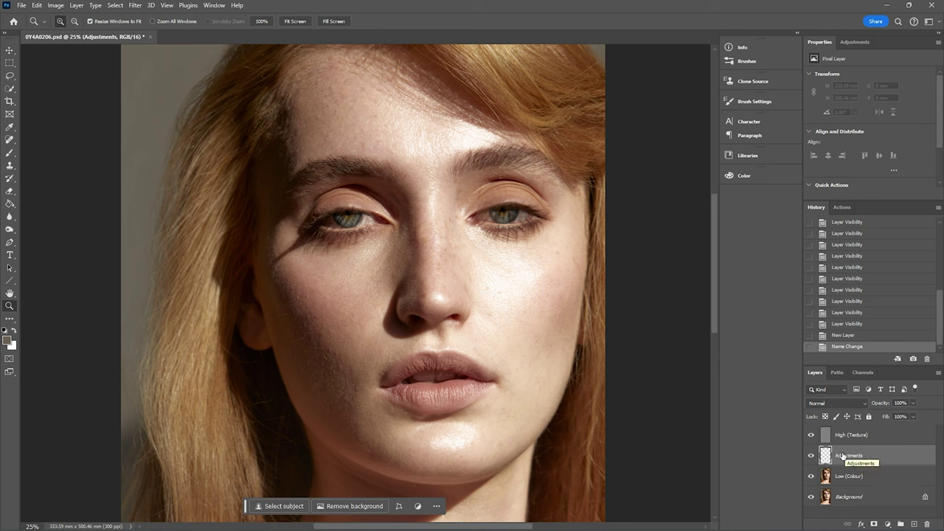
left_click(812, 455)
left_click(811, 455)
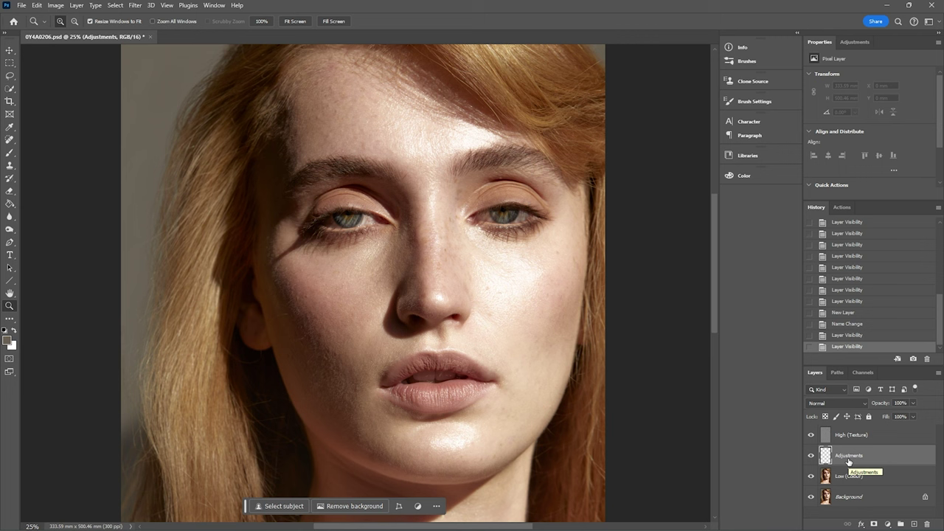
Step: Activate the Brush tool and check its size, hardness and the Transfer settings for opacity control
left_click(8, 154)
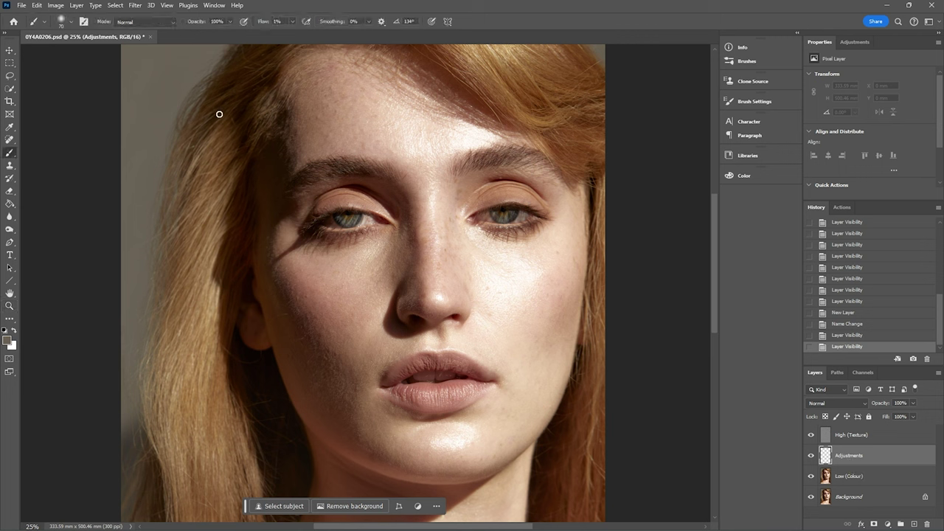
left_click(67, 25)
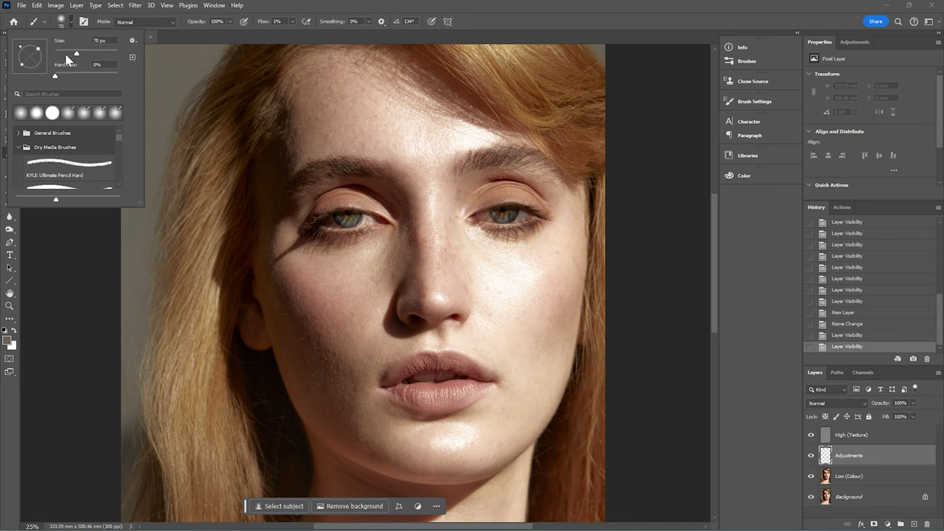
left_click(70, 26)
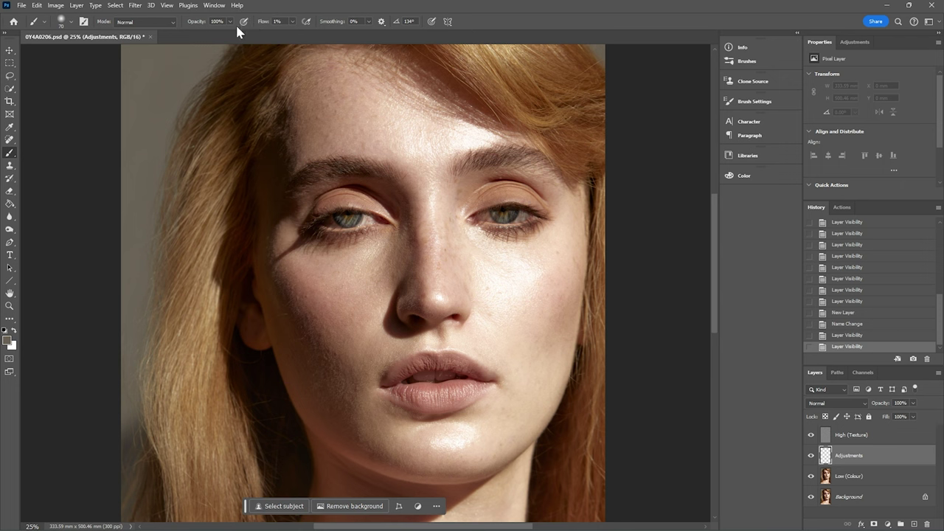
left_click(752, 102)
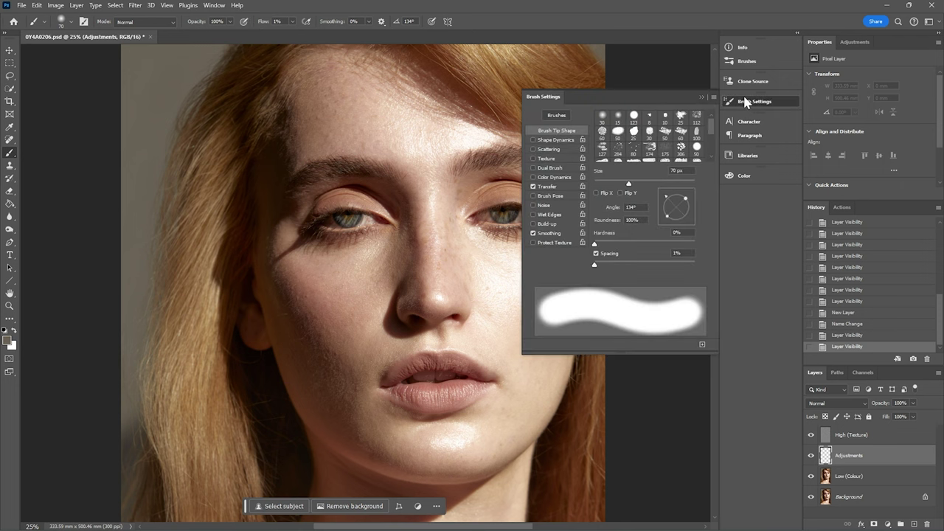
left_click(546, 189)
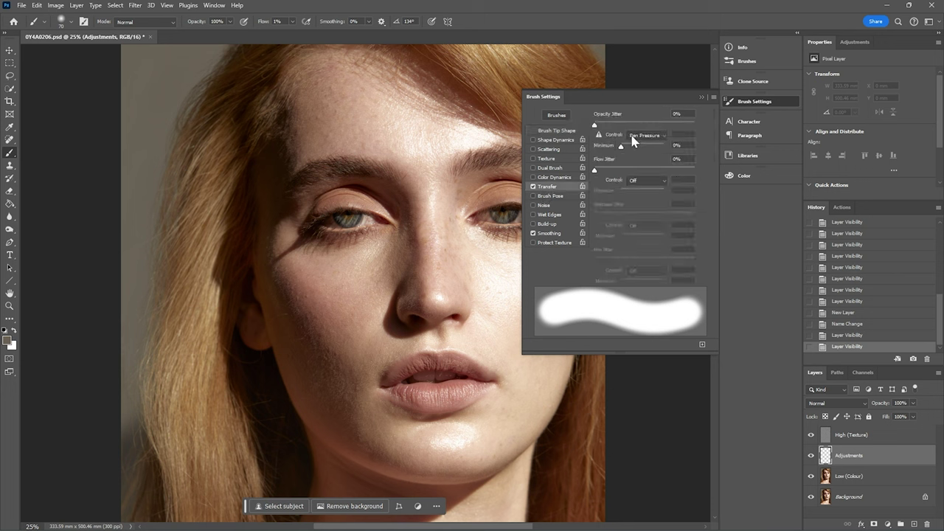
left_click(743, 103)
Step: Paint a dab on the brightly lit cheek on the Adjustments layer and enlarge the brush to 250 px
left_click(485, 274)
key("bracketright")
key("bracketright")
key("bracketright")
key("bracketright")
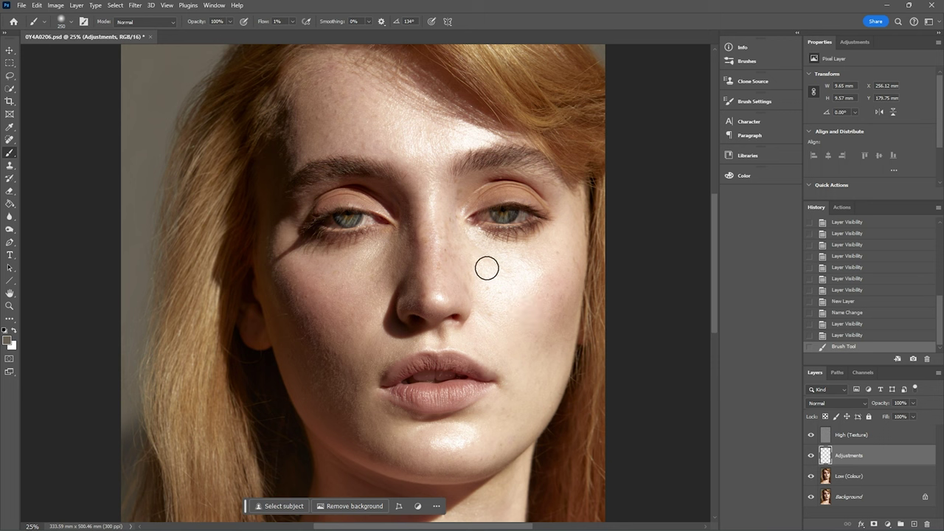
Step: Sample nearby skin tones and paint over the bright highlight beneath the eye and across the lit cheek on the Adjustments layer
key("alt")
left_click(553, 244, "alt")
mouse_move(506, 260)
left_mouse_down()
mouse_move(532, 283)
mouse_move(538, 271)
mouse_move(525, 285)
mouse_move(536, 262)
mouse_move(489, 289)
left_mouse_up()
mouse_move(488, 286)
left_mouse_down()
mouse_move(481, 266)
mouse_move(508, 326)
mouse_move(491, 305)
mouse_move(515, 320)
left_mouse_up()
key("alt")
left_click(518, 326, "alt")
left_click_drag(503, 310, 509, 305)
mouse_move(523, 298)
left_mouse_down()
mouse_move(515, 285)
mouse_move(546, 265)
left_mouse_up()
Step: Resample the skin tone and blend the lit cheek's remaining shine from the outer cheek down towards the mouth
key("alt")
left_click(547, 289, "alt")
left_click_drag(539, 294, 521, 299)
mouse_move(559, 275)
left_mouse_down()
mouse_move(466, 266)
mouse_move(490, 251)
mouse_move(520, 255)
left_mouse_up()
mouse_move(520, 314)
left_mouse_down()
mouse_move(491, 280)
mouse_move(479, 287)
mouse_move(524, 321)
mouse_move(491, 299)
mouse_move(479, 317)
mouse_move(495, 331)
left_mouse_up()
left_click(464, 260, "alt")
left_click(467, 268, "alt")
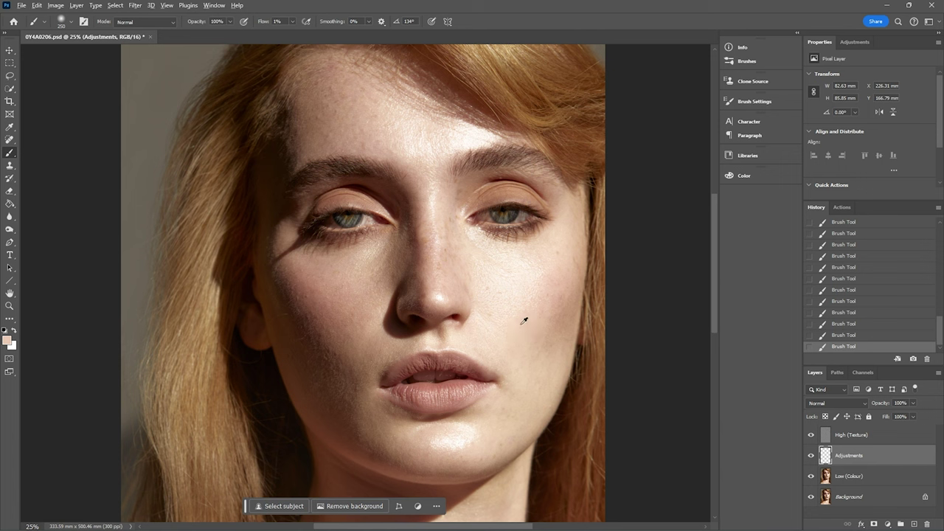
left_click_drag(528, 263, 523, 265)
Step: Toggle the visibility of the Adjustments layer to compare the lit cheek before and after painting
left_click(812, 457)
left_click(812, 457)
left_click(811, 458)
left_click(811, 457)
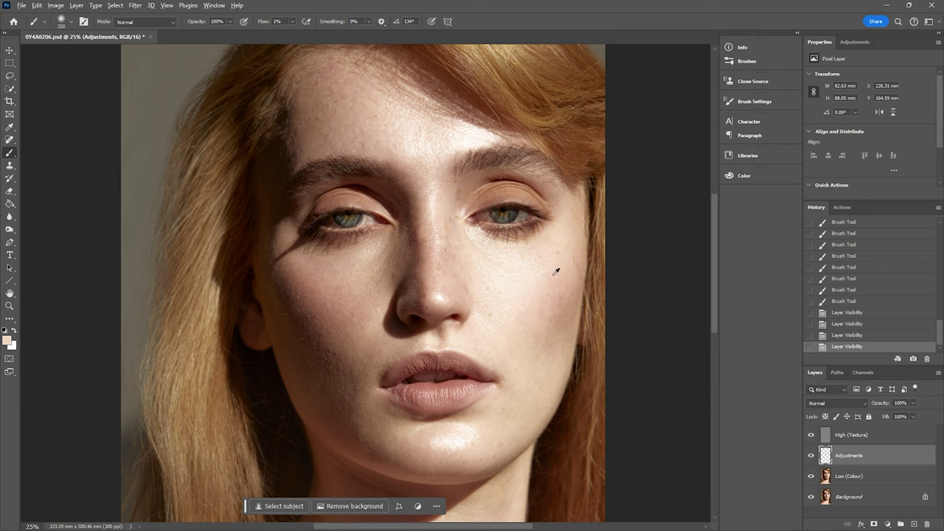
Step: Sample fresh tones under the eye and even out the skin from the inner eye corner to the lower lit cheek
mouse_move(539, 272)
left_mouse_down()
mouse_move(524, 315)
mouse_move(514, 308)
mouse_move(539, 266)
mouse_move(517, 271)
mouse_move(514, 285)
mouse_move(526, 261)
left_mouse_up()
left_click(527, 270, "alt")
left_click(542, 247, "alt")
left_click_drag(462, 238, 468, 240)
left_click_drag(470, 289, 553, 344)
left_click_drag(484, 266, 503, 256)
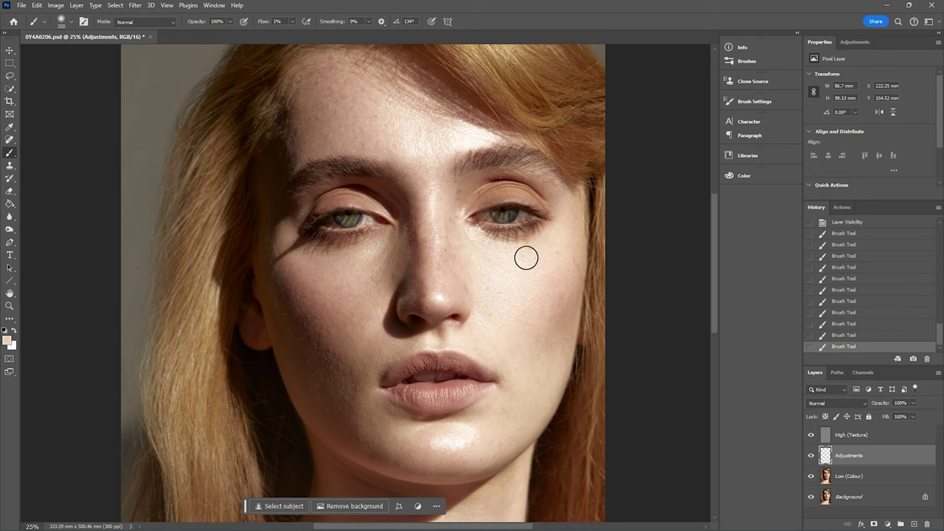
mouse_move(487, 315)
left_mouse_down()
mouse_move(522, 249)
mouse_move(520, 326)
mouse_move(512, 286)
mouse_move(486, 270)
mouse_move(475, 293)
mouse_move(478, 241)
left_mouse_up()
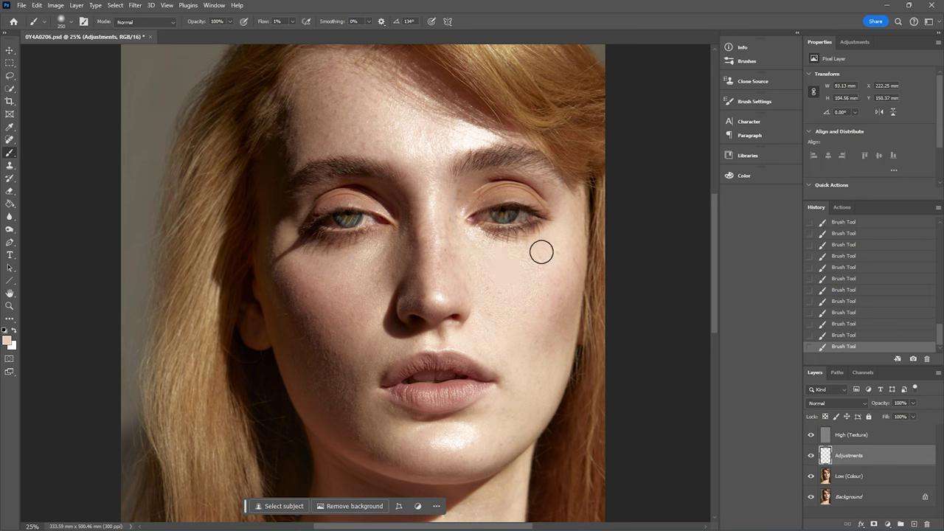
key("ctrl+z")
left_click_drag(480, 253, 499, 281)
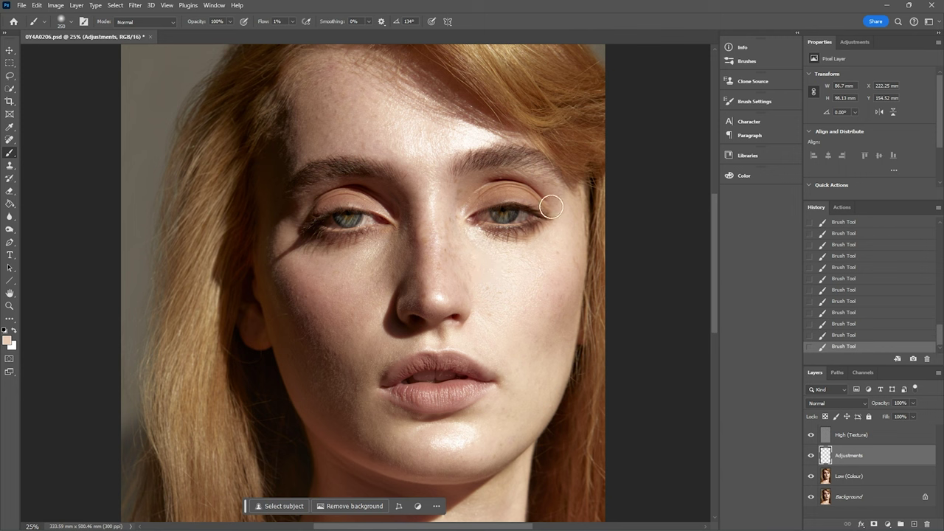
key("ctrl+z")
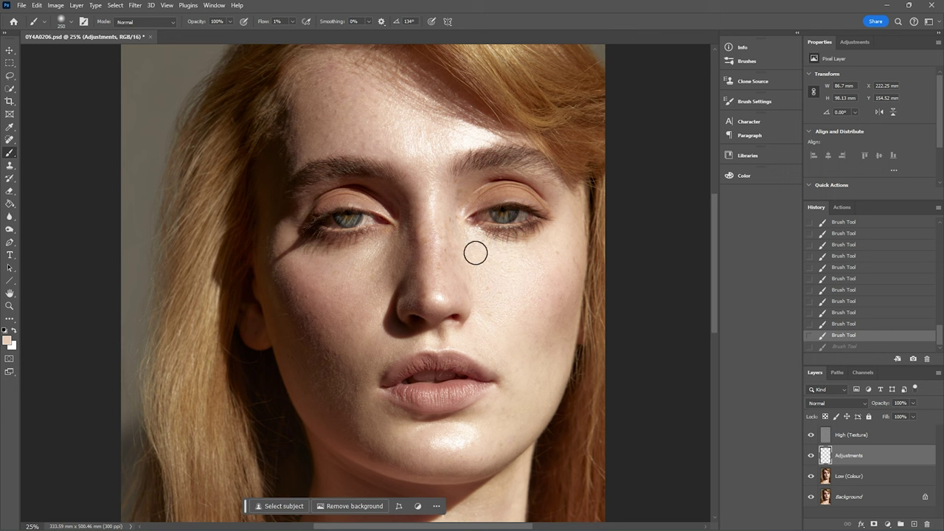
Step: Paint lightly across the middle and outer lit cheek and dab the skin below the inner eye corner
mouse_move(477, 273)
left_mouse_down()
mouse_move(480, 264)
mouse_move(487, 285)
mouse_move(495, 287)
mouse_move(492, 268)
mouse_move(522, 285)
left_mouse_up()
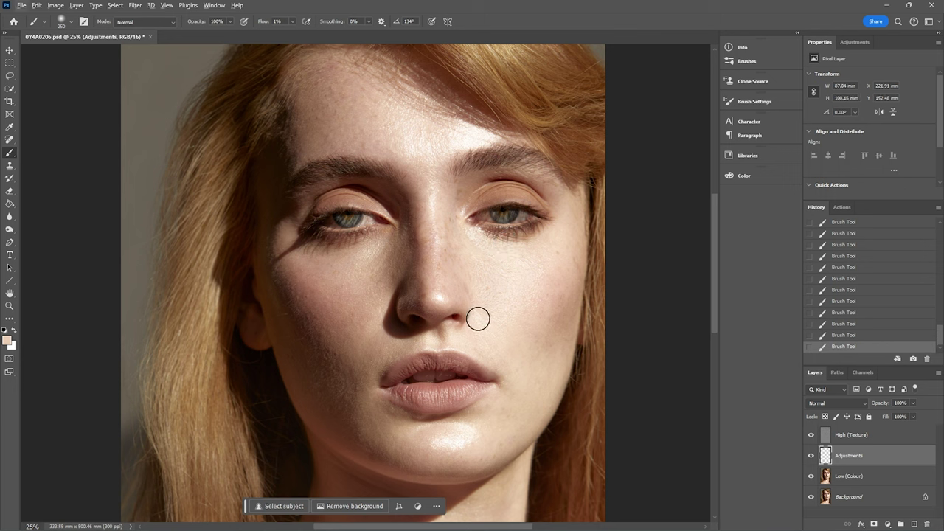
mouse_move(571, 284)
left_mouse_down()
mouse_move(532, 322)
mouse_move(509, 321)
left_mouse_up()
left_click(469, 236)
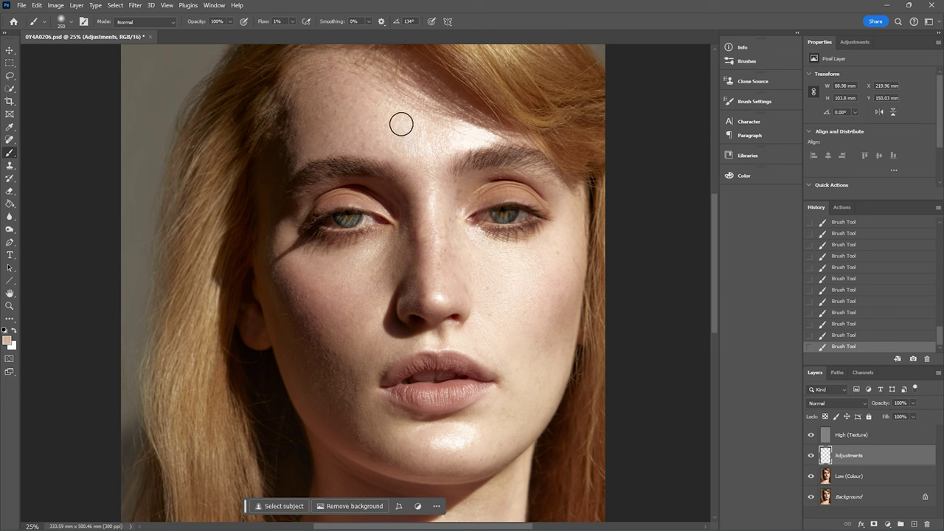
Step: Tone down the forehead highlight above the brows with sampled skin colours, undoing and repainting one stroke near the hairline
left_click_drag(391, 107, 423, 152)
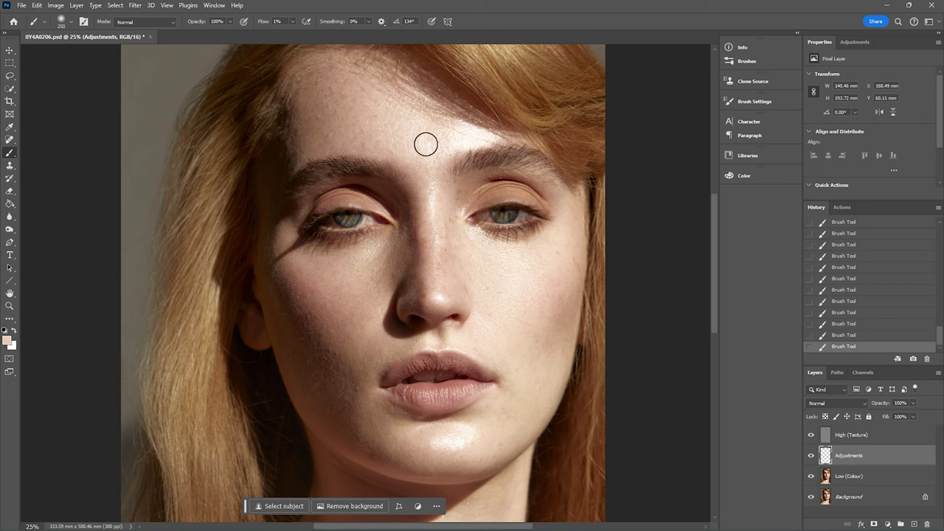
left_click(425, 165, "alt")
mouse_move(461, 146)
left_mouse_down()
mouse_move(483, 155)
mouse_move(447, 163)
mouse_move(468, 135)
mouse_move(489, 136)
mouse_move(440, 116)
mouse_move(469, 141)
mouse_move(450, 139)
mouse_move(450, 130)
mouse_move(510, 142)
mouse_move(457, 124)
mouse_move(450, 131)
mouse_move(484, 130)
mouse_move(461, 151)
mouse_move(474, 120)
mouse_move(445, 105)
mouse_move(499, 124)
mouse_move(521, 116)
mouse_move(487, 82)
mouse_move(449, 115)
mouse_move(472, 117)
mouse_move(451, 104)
mouse_move(470, 101)
mouse_move(438, 90)
mouse_move(459, 75)
left_mouse_up()
left_click(447, 161, "alt")
left_click(515, 141, "alt")
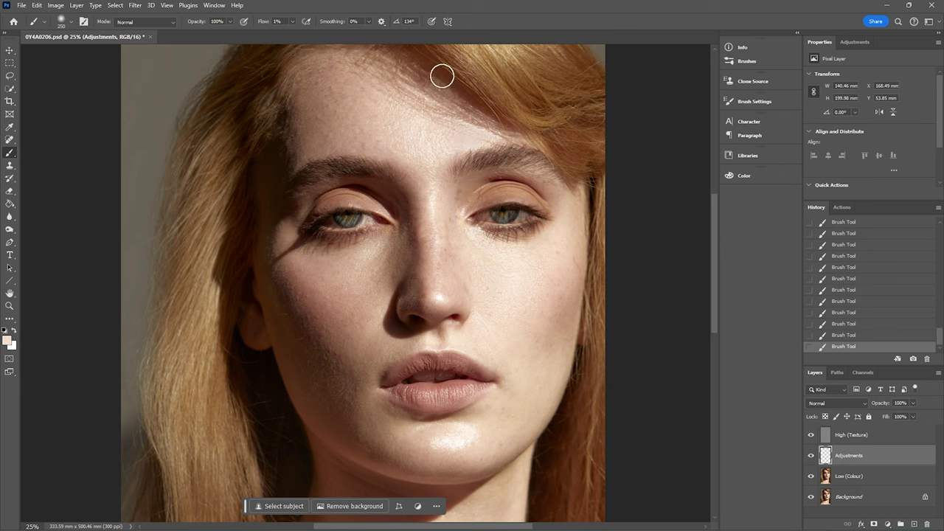
key("ctrl+z")
left_click_drag(465, 125, 436, 90)
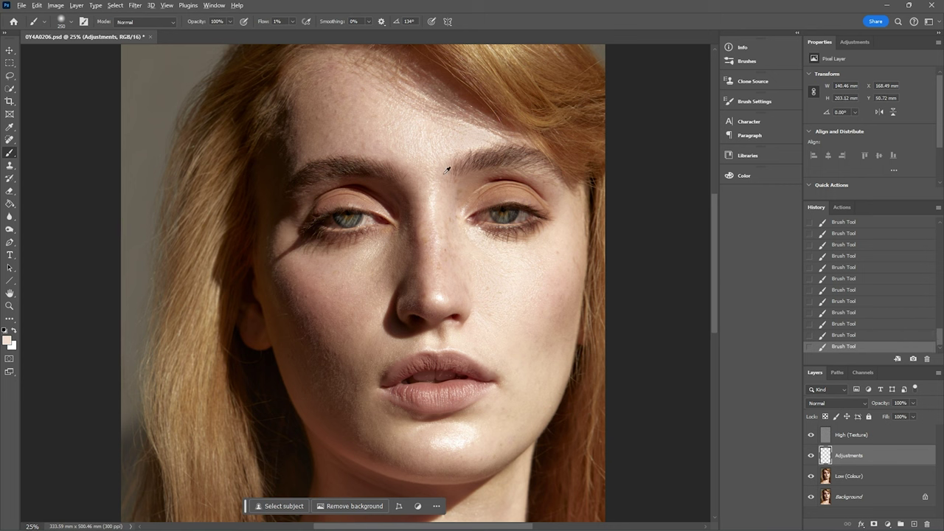
Step: Reduce the brush to 150 px and paint sampled skin tones over the shiny highlight on the chin
key("bracketleft")
key("bracketleft")
key("bracketleft")
key("bracketleft")
key("bracketright")
key("bracketright")
key("bracketright")
key("bracketright")
left_click(469, 452, "alt")
left_click_drag(463, 430, 481, 452)
left_click_drag(464, 446, 462, 429)
left_click(438, 444, "alt")
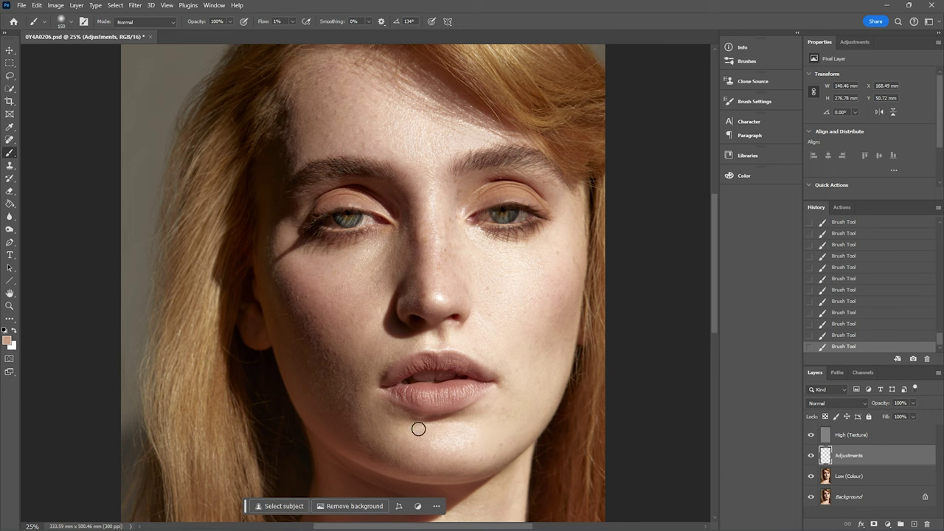
Step: Toggle the Adjustments layer's visibility both close up and with the whole portrait in view to compare the retouching
left_click(812, 455)
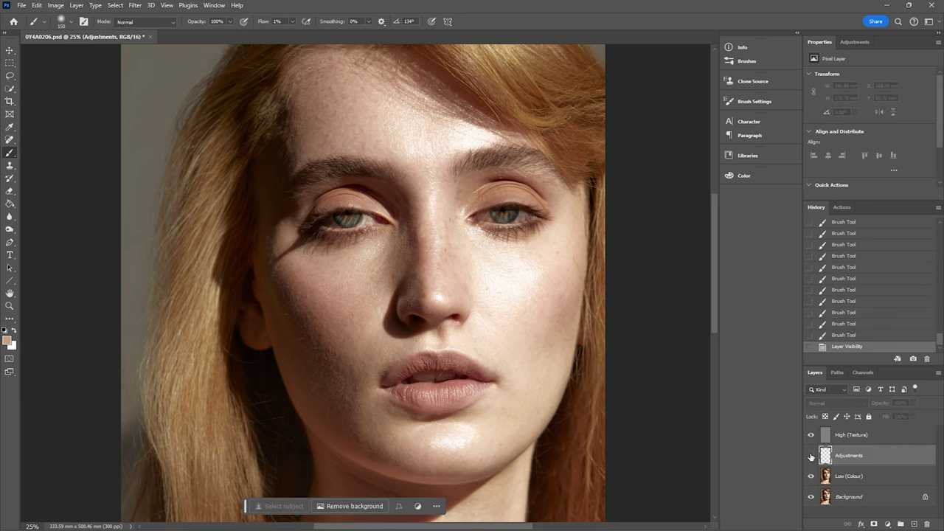
left_click(812, 457)
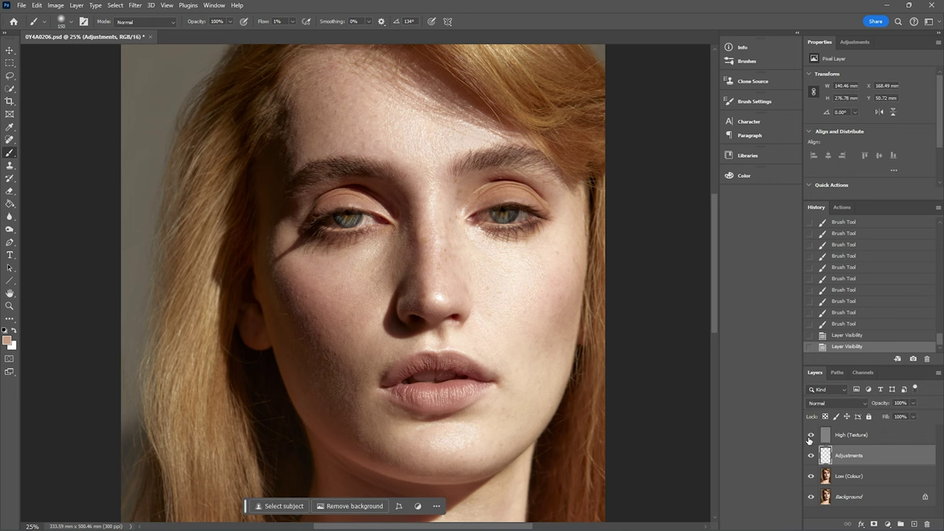
key("ctrl+minus")
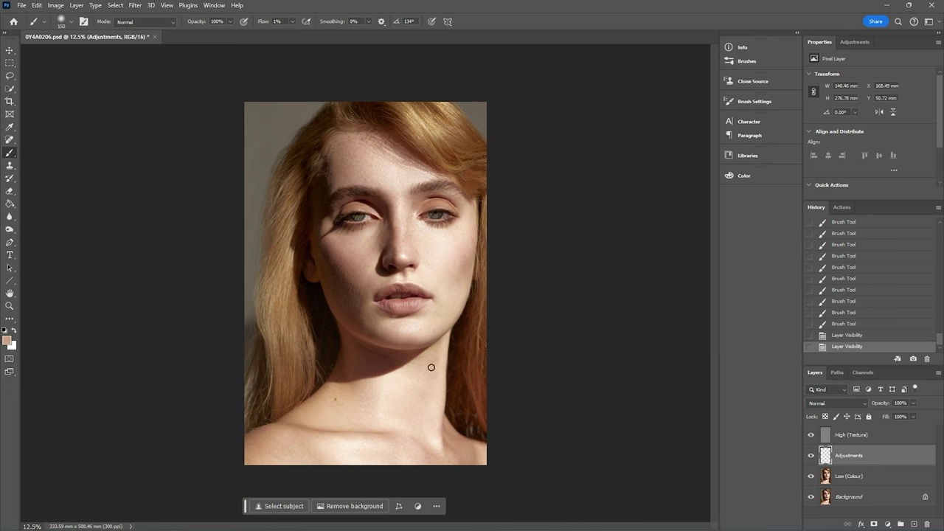
left_click(812, 457)
left_click(810, 457)
Step: Add a layer mask to the Adjustments layer and prepare the Brush tool with black as the foreground colour
key("z")
left_click(434, 214)
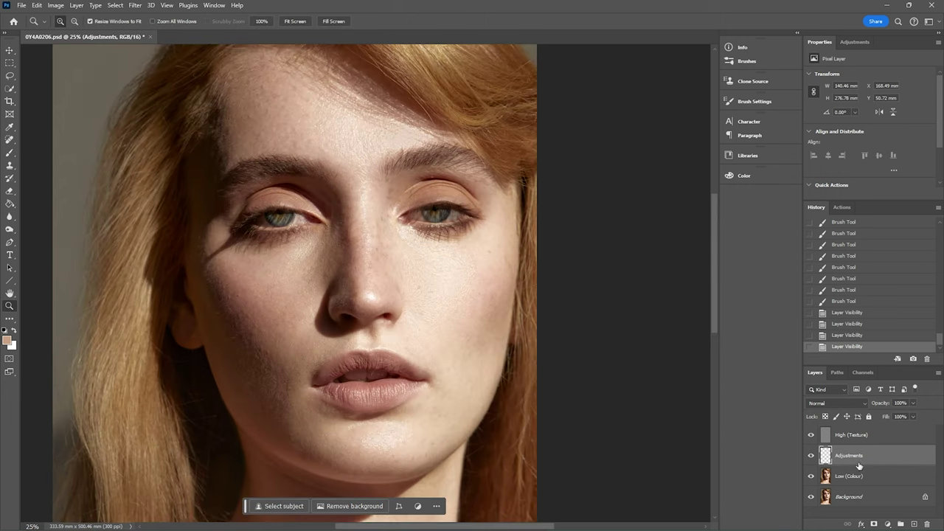
left_click(874, 524)
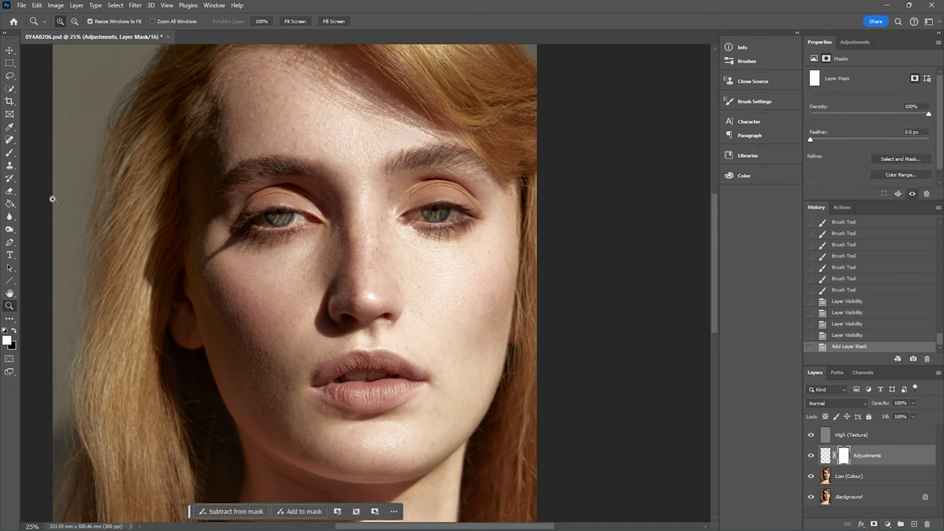
left_click(9, 153)
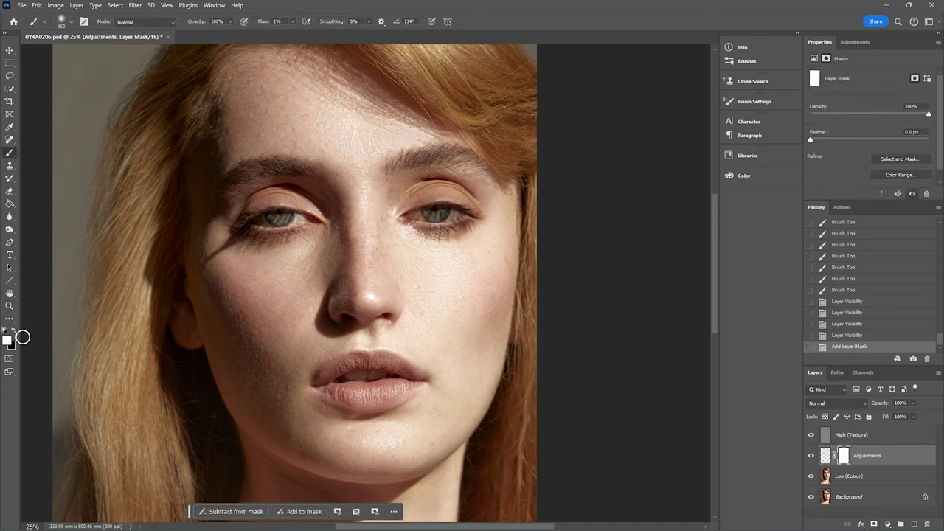
left_click(14, 331)
Step: Enlarge the brush to 250 px and paint black on the mask to restore some highlight on the lit cheek and forehead
key("bracketright")
key("bracketright")
key("bracketright")
mouse_move(444, 274)
left_mouse_down()
mouse_move(438, 307)
mouse_move(466, 258)
mouse_move(424, 283)
mouse_move(427, 259)
left_mouse_up()
mouse_move(432, 232)
left_mouse_down()
mouse_move(481, 261)
mouse_move(471, 256)
mouse_move(487, 249)
mouse_move(481, 228)
mouse_move(433, 262)
mouse_move(403, 224)
mouse_move(472, 255)
mouse_move(474, 265)
mouse_move(425, 293)
mouse_move(419, 261)
mouse_move(503, 304)
mouse_move(482, 323)
mouse_move(430, 317)
mouse_move(464, 386)
left_mouse_up()
left_click_drag(396, 142, 413, 128)
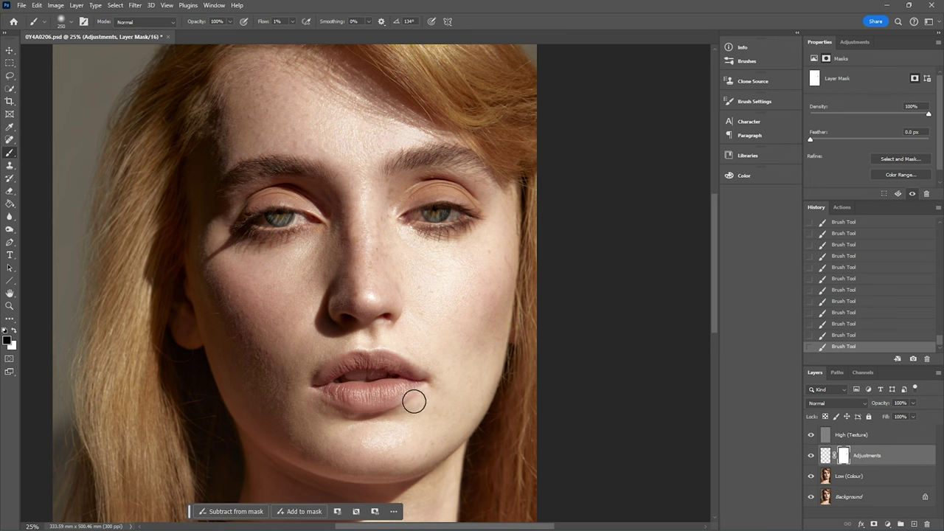
Step: View the whole portrait and toggle the Adjustments layer's visibility to judge the masked result
key("z")
left_click(219, 209, "alt")
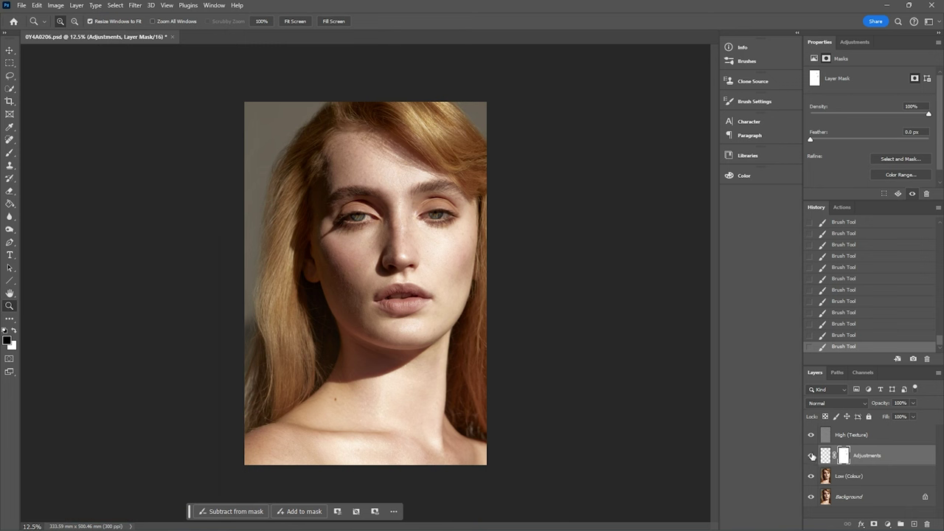
left_click(812, 456)
left_click(811, 456)
left_click(811, 457)
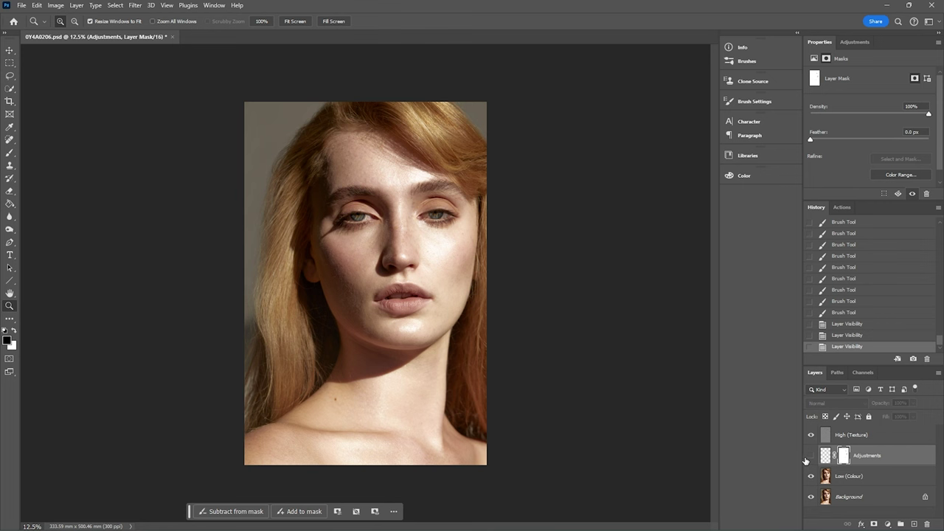
left_click(811, 457)
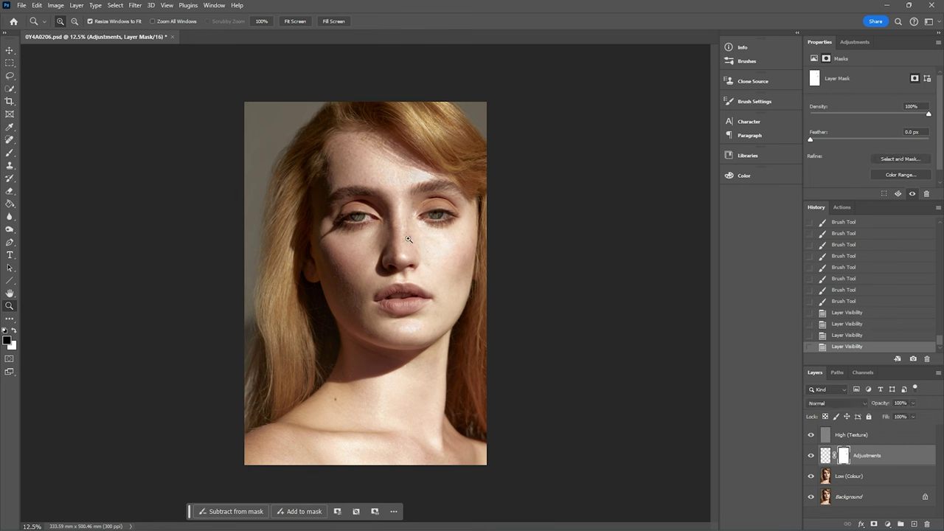
Step: Enlarge the brush to 400 px and paint black on the mask over the lit cheek below the eye
key("b")
key("bracketright")
key("bracketright")
mouse_move(436, 249)
left_mouse_down()
mouse_move(448, 228)
mouse_move(426, 241)
left_mouse_up()
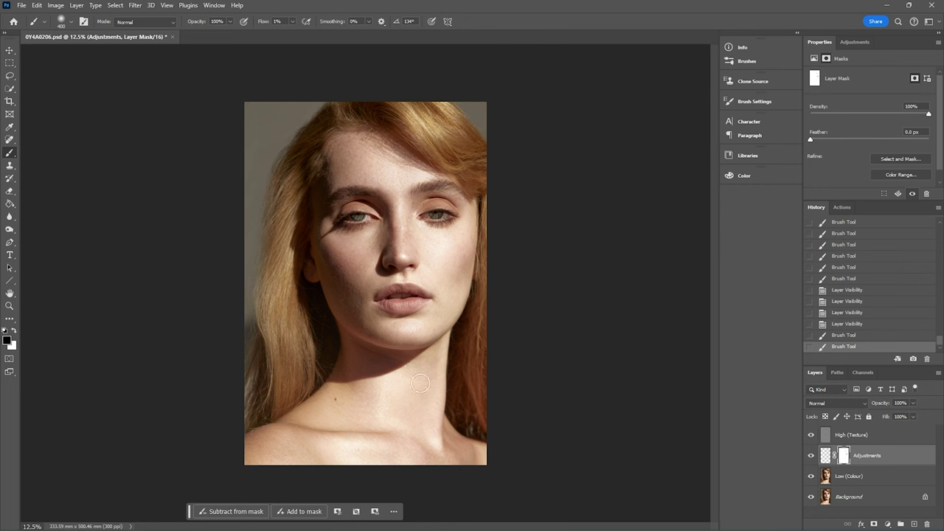
Step: Target the Adjustments layer's pixels instead of its mask and paint sampled skin tones over the bright chest area below the collarbone
left_click(18, 307)
left_click(376, 457)
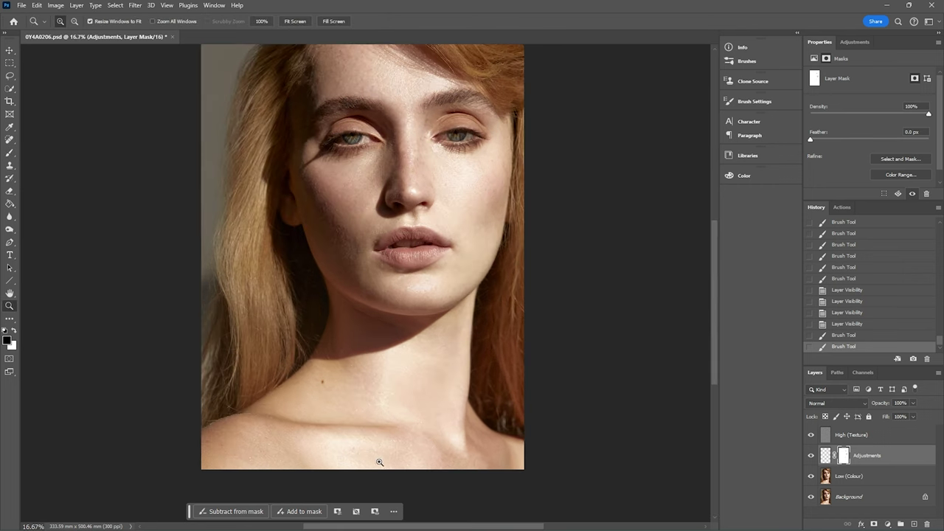
left_click(376, 460)
key("b")
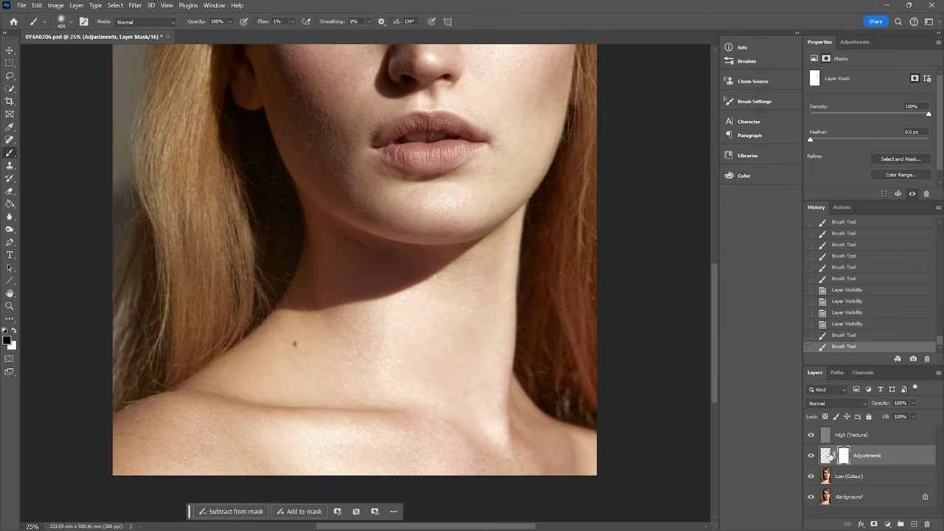
left_click(826, 455)
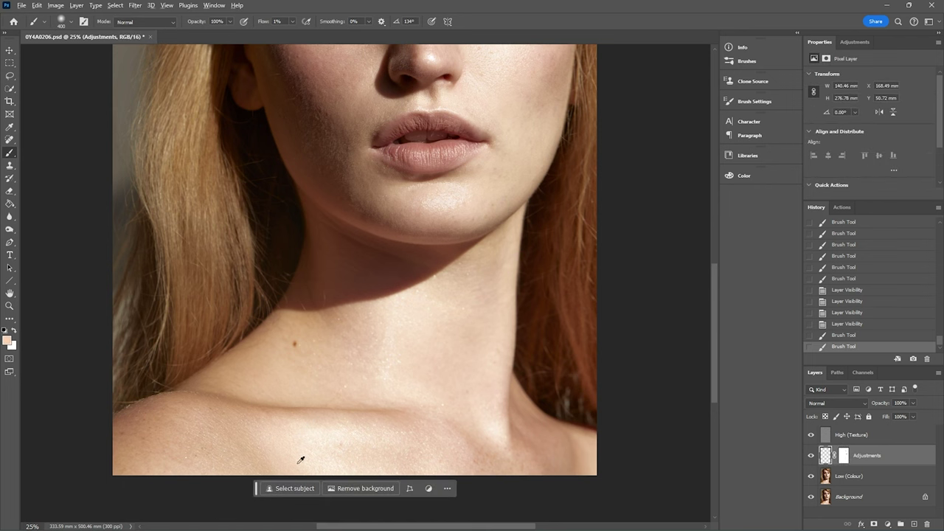
mouse_move(320, 465)
left_mouse_down()
mouse_move(310, 432)
mouse_move(371, 429)
mouse_move(414, 451)
mouse_move(380, 439)
left_mouse_up()
left_click(331, 412, "alt")
mouse_move(309, 435)
left_mouse_down()
mouse_move(371, 436)
mouse_move(350, 438)
mouse_move(384, 460)
left_mouse_up()
left_click_drag(317, 465, 396, 439)
Step: Sample skin tones on the neck and paint over its highlights from the collarbone up towards the jaw shadow
left_click(406, 353, "alt")
mouse_move(398, 370)
left_mouse_down()
mouse_move(388, 356)
mouse_move(395, 316)
mouse_move(418, 320)
mouse_move(443, 303)
left_mouse_up()
left_click(486, 402, "alt")
mouse_move(489, 423)
left_mouse_down()
mouse_move(495, 436)
mouse_move(496, 317)
left_mouse_up()
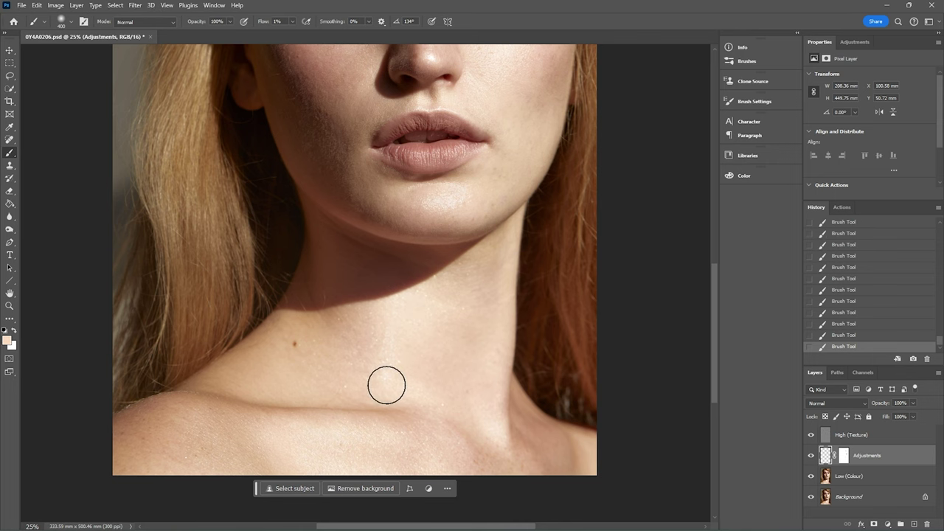
Step: Reduce the brush to 200 px and touch up the face with tones sampled beside the nose and above the upper lip
scroll(707, 315, "up", 5)
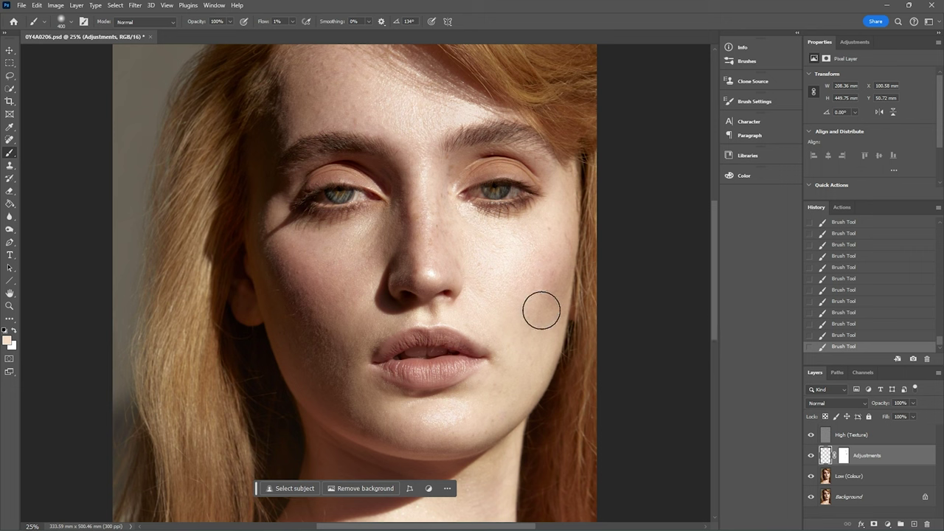
key("bracketleft")
key("bracketleft")
key("bracketleft")
left_click(446, 264, "alt")
scroll(713, 245, "up", 2)
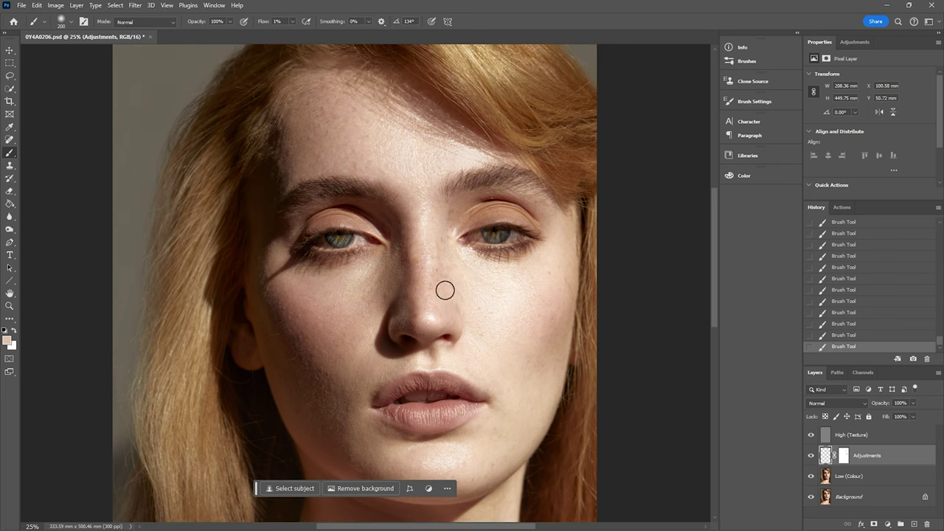
left_click(454, 363, "alt")
Step: Toggle the Adjustments layer's visibility close up and on the full portrait to compare the finished highlight painting
key("ctrl+comma")
key("ctrl+comma")
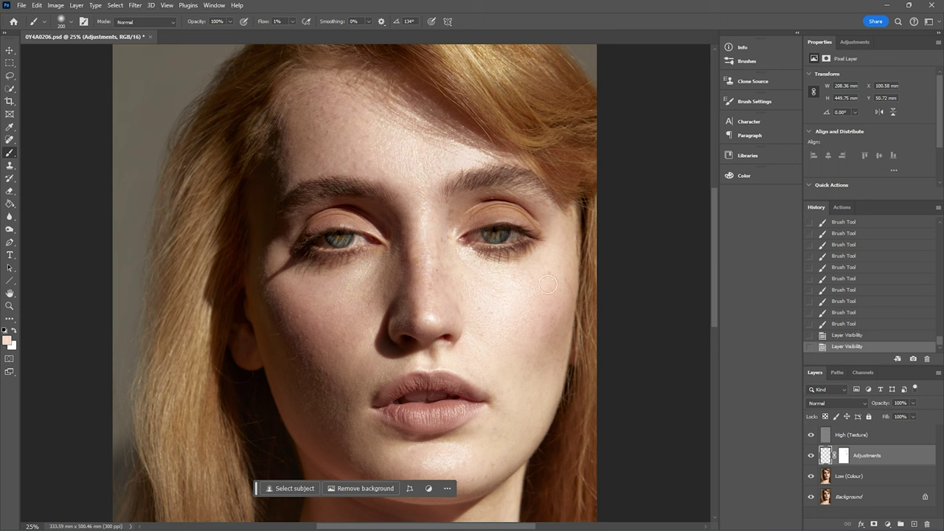
left_click(810, 456)
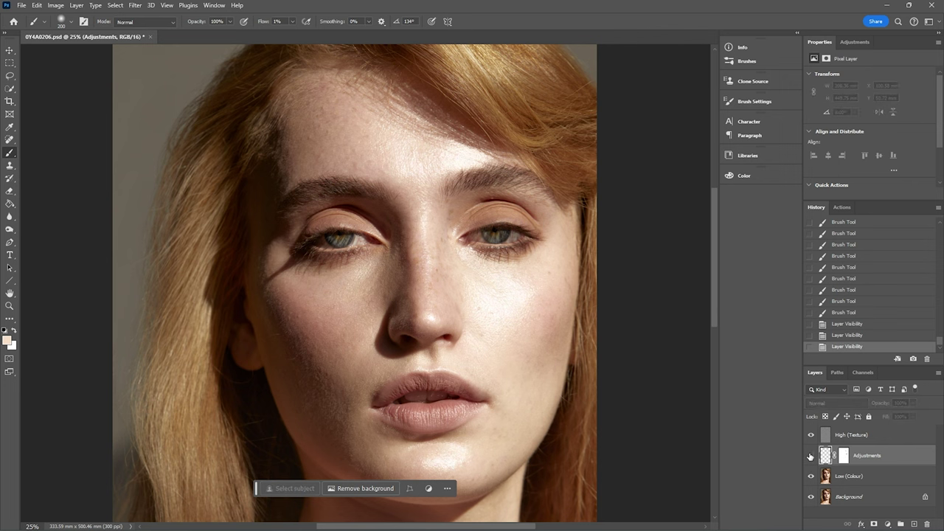
left_click(811, 456)
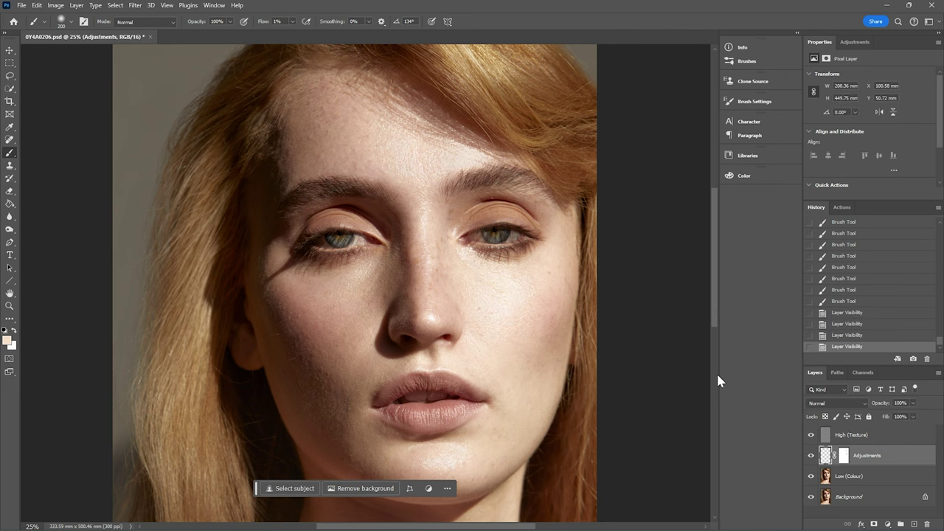
key("ctrl+minus")
key("ctrl+minus")
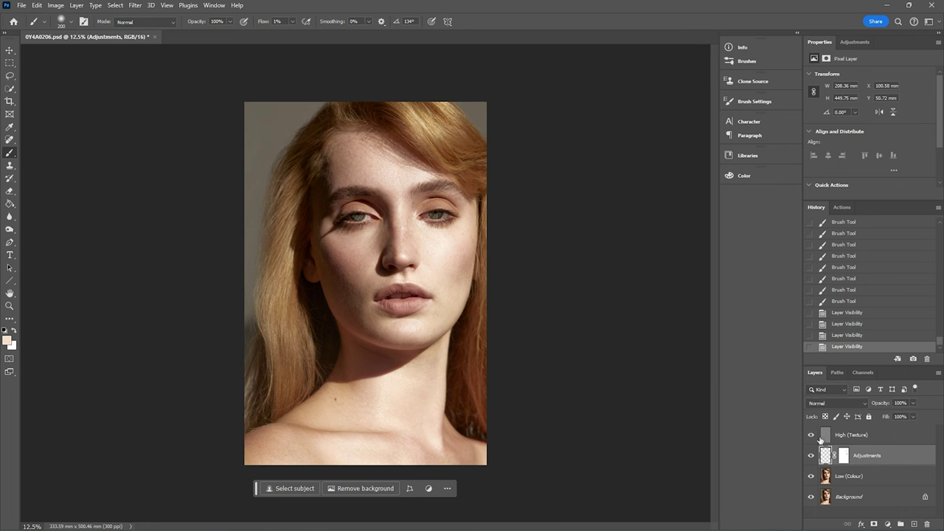
left_click(811, 456)
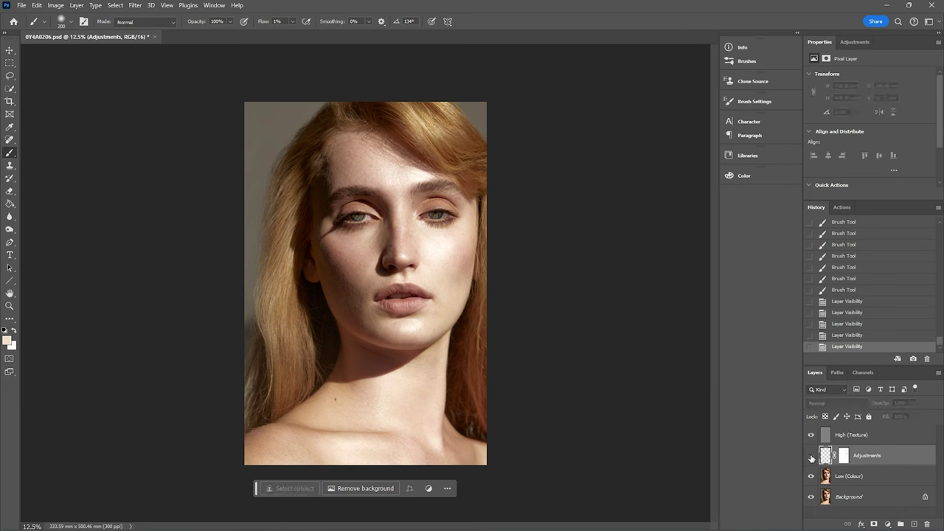
left_click(812, 457)
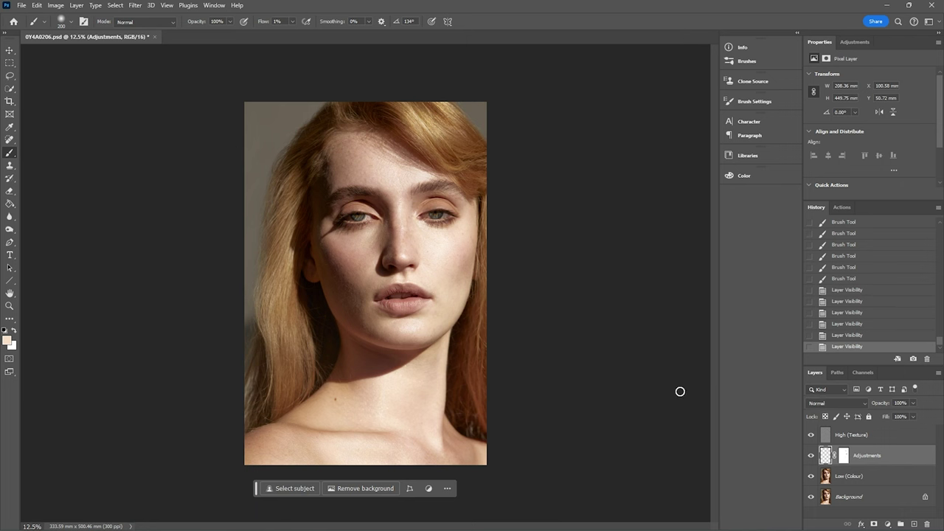